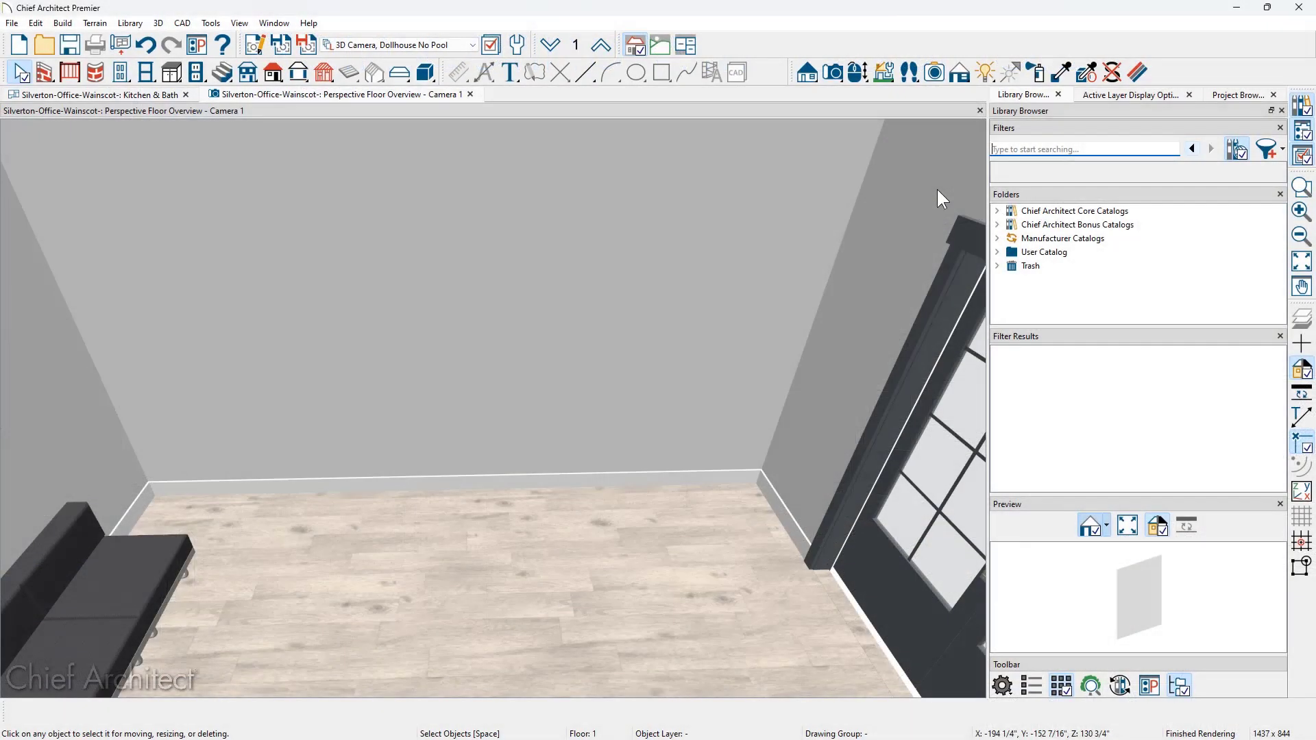
Search the library for 'wainscot' and select the Core Catalogs Double Panel Center piece
left_click(1011, 155)
type("wainscot")
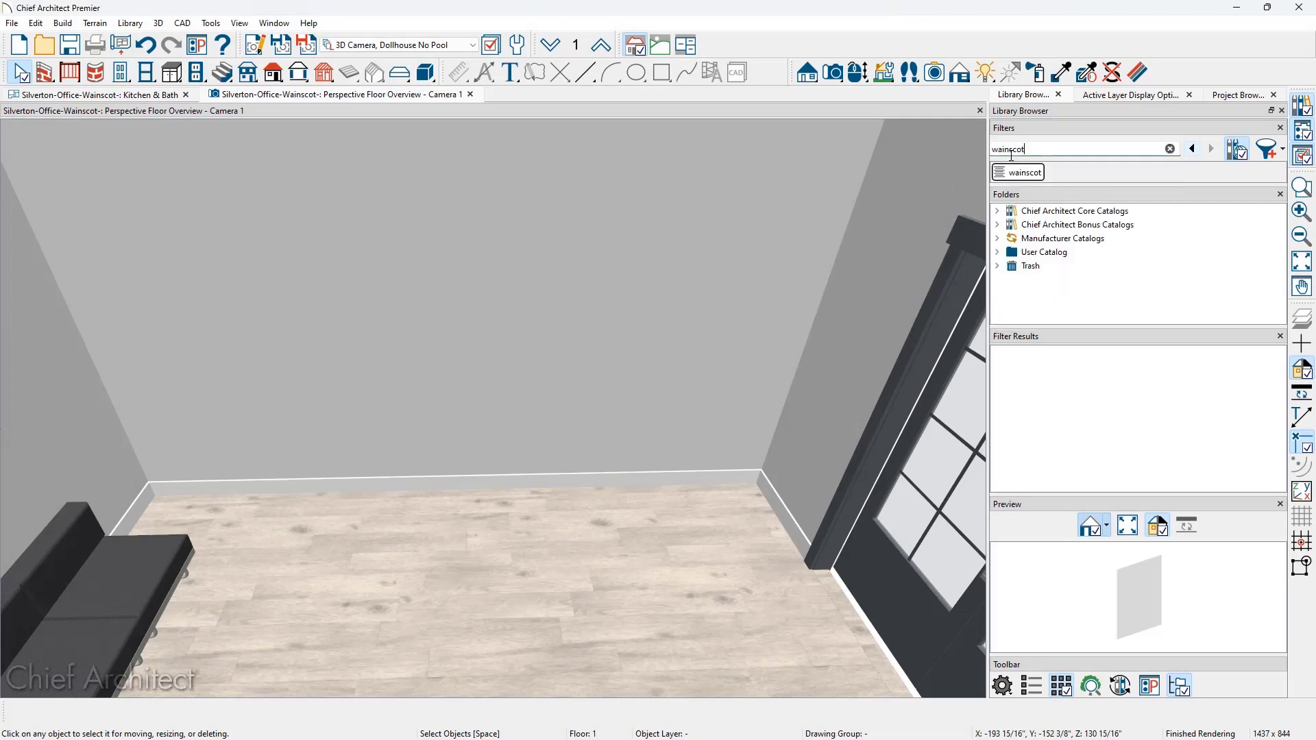
left_click(997, 211)
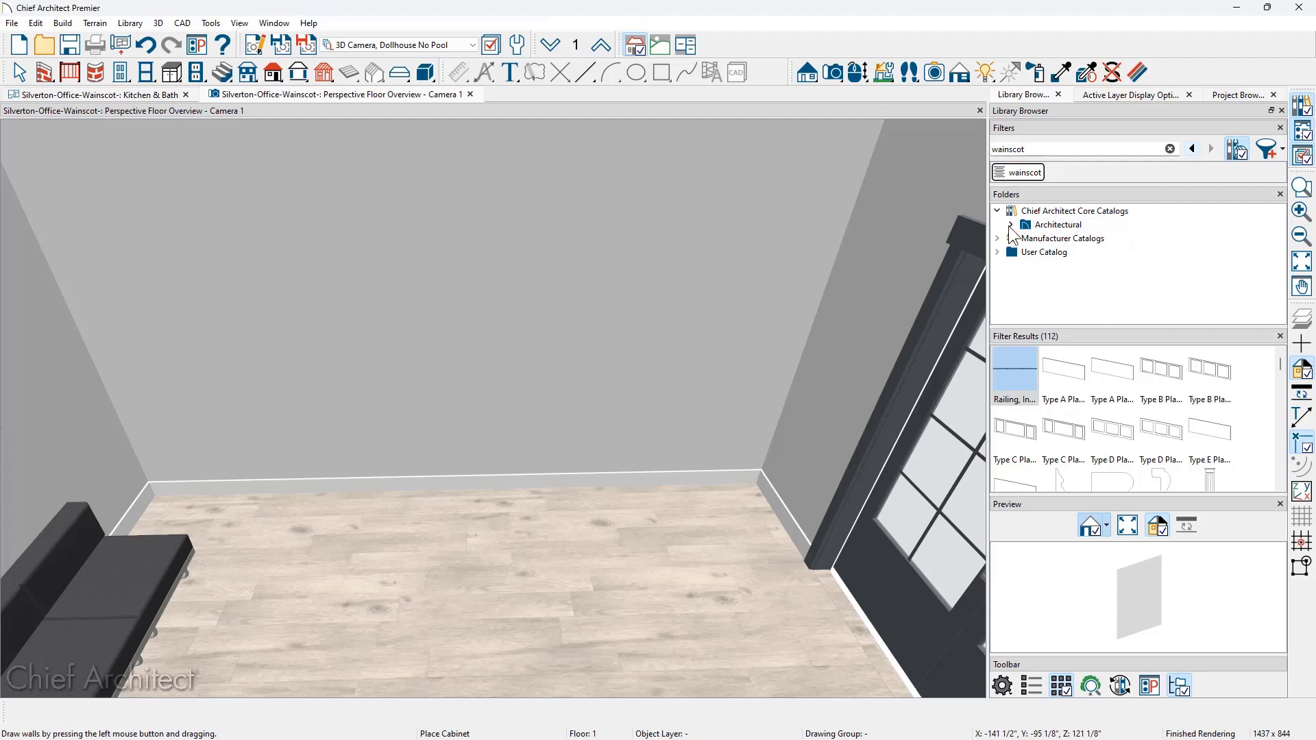
left_click(1010, 225)
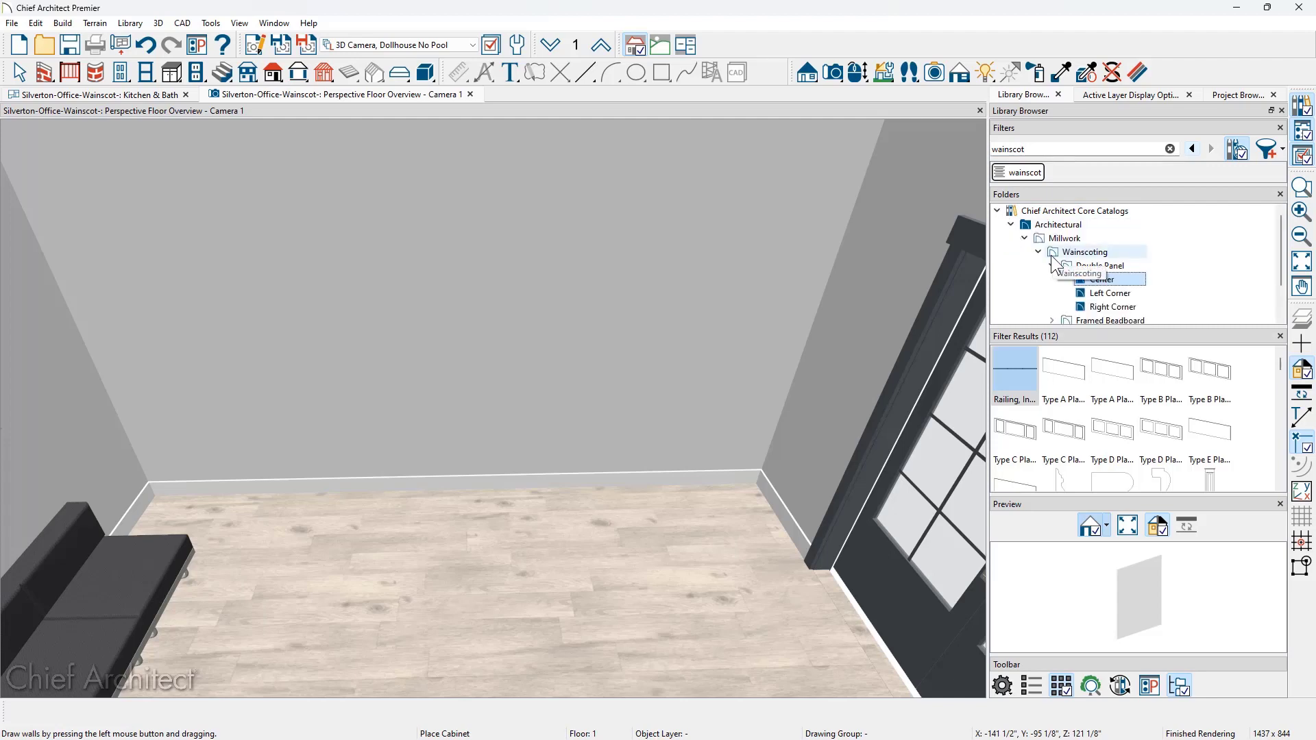
left_click(996, 214)
left_click(997, 225)
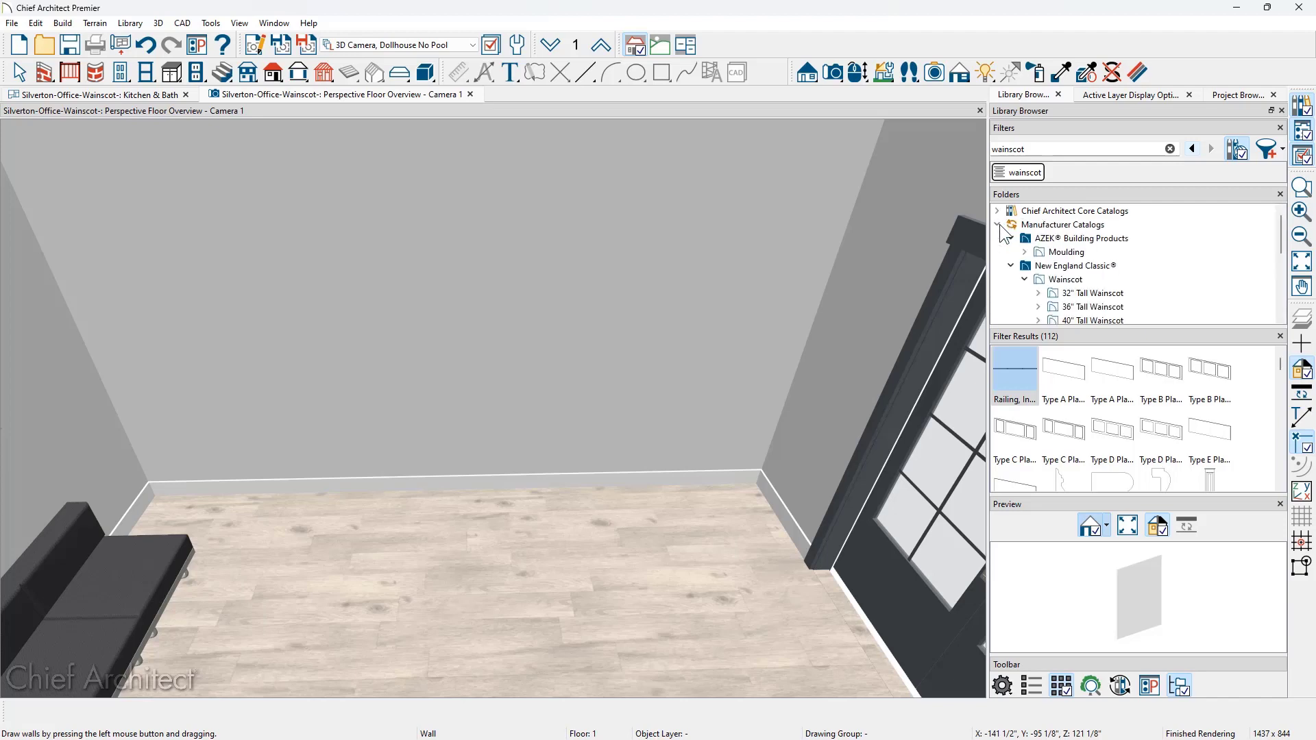
left_click(1062, 280)
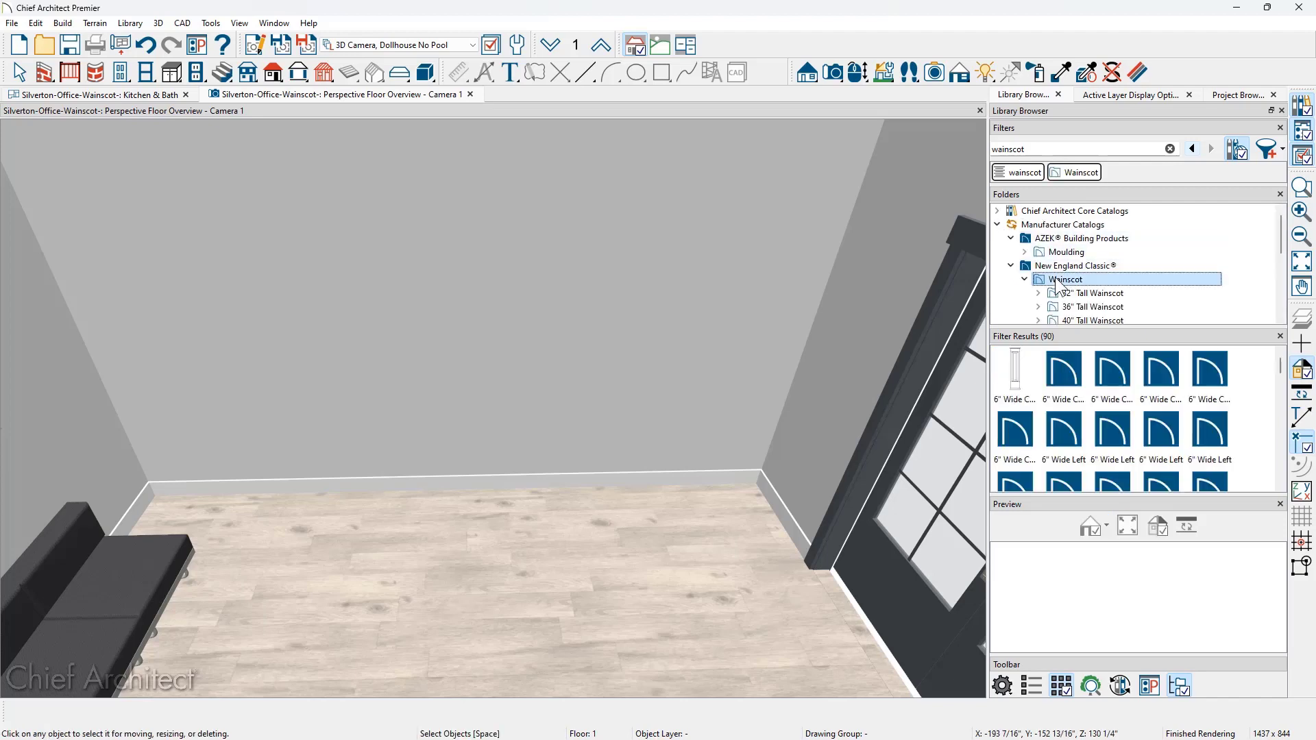
left_click(1069, 294)
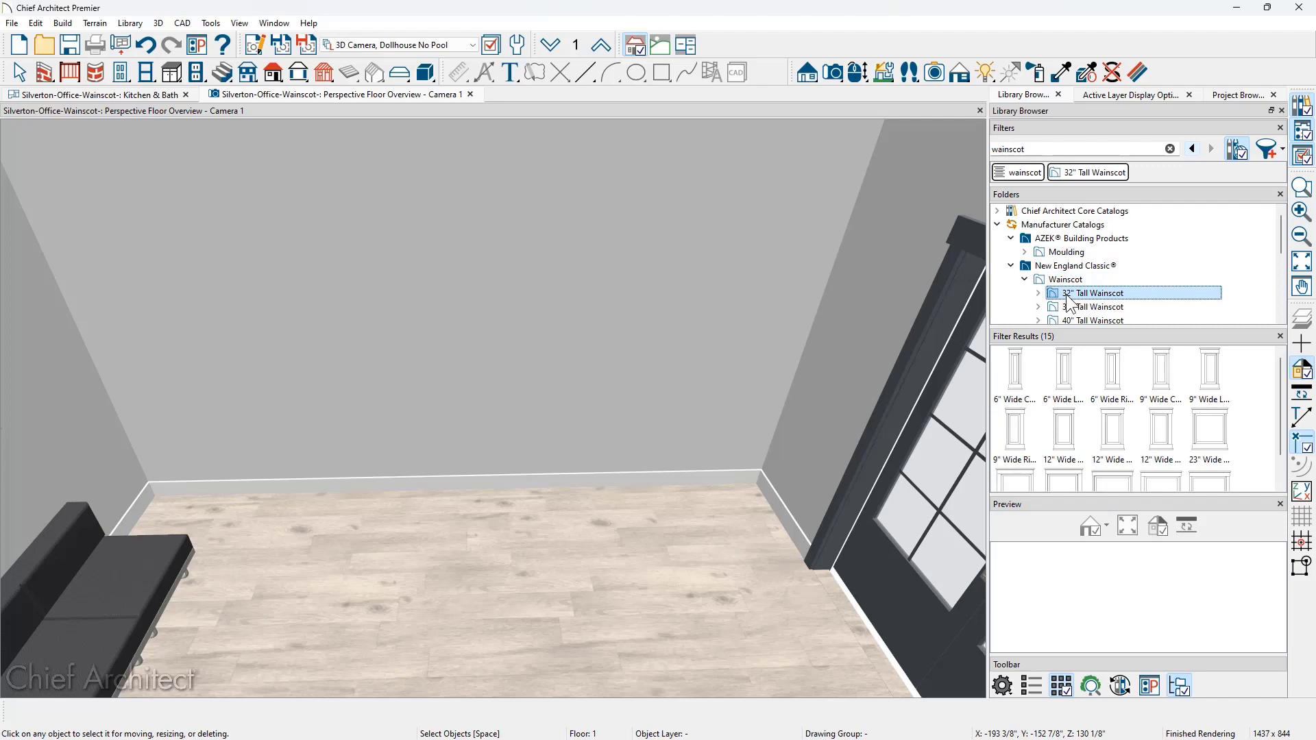
left_click(997, 211)
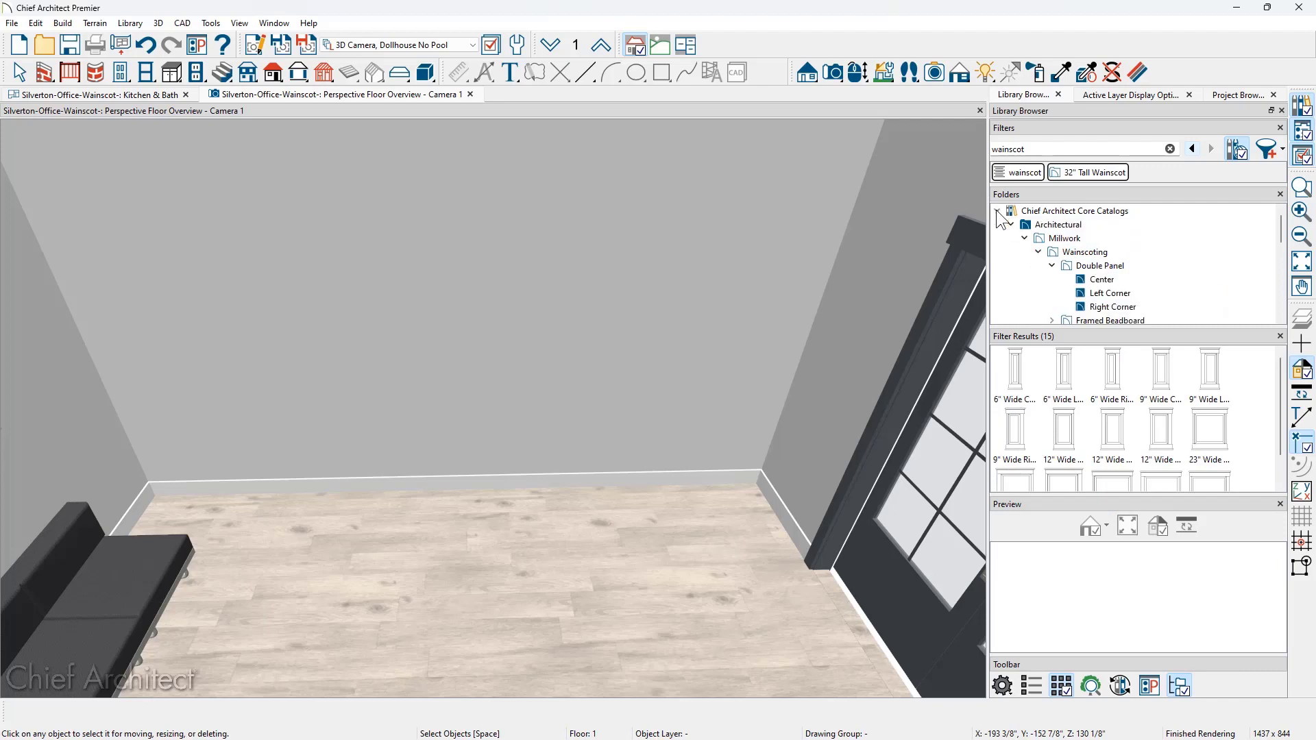
left_click(1121, 267)
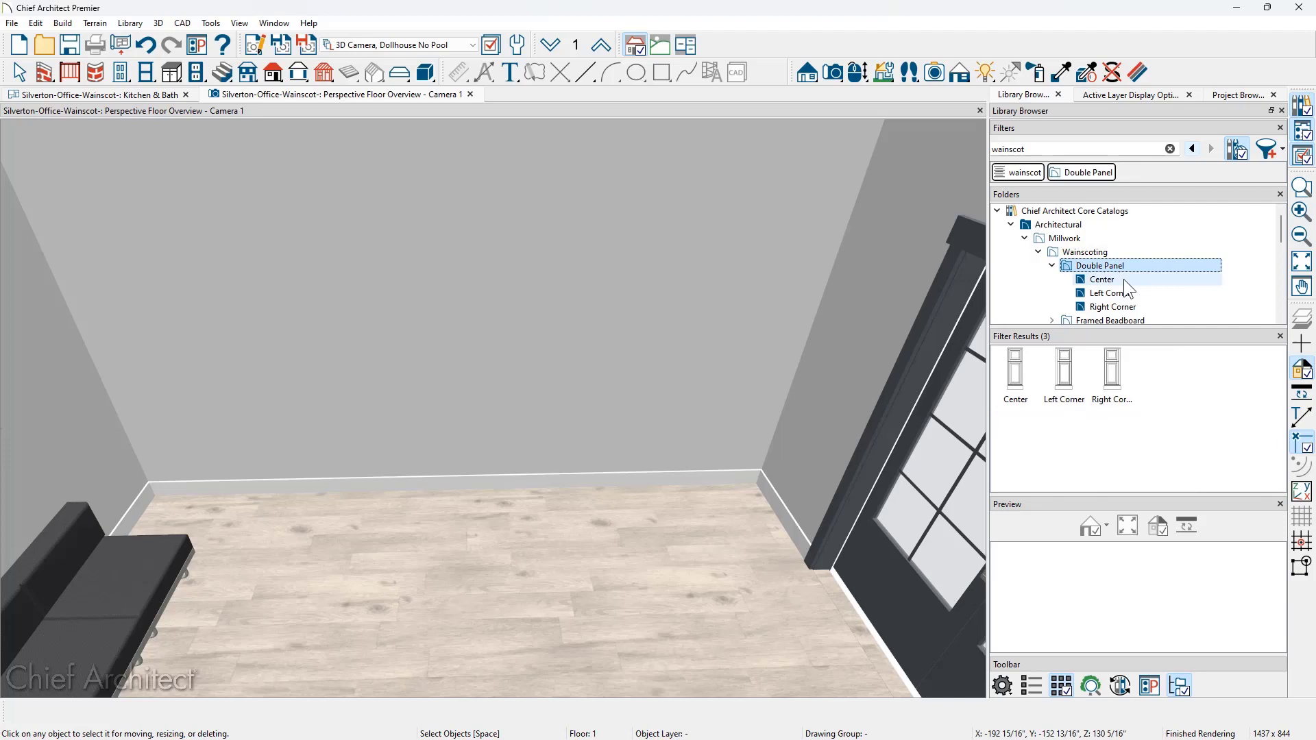
left_click(1123, 278)
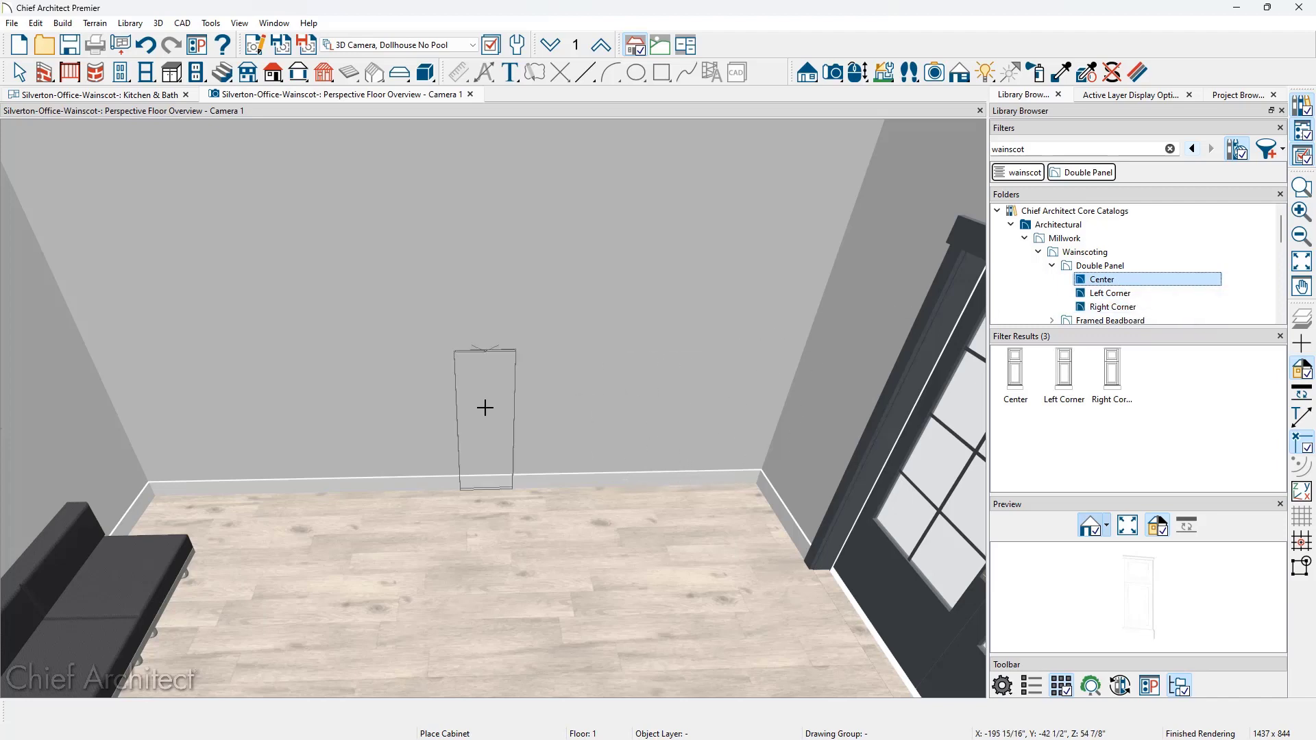
Place the Double Panel Center wainscot on the back wall and switch to Vector View rendering
left_click(485, 408)
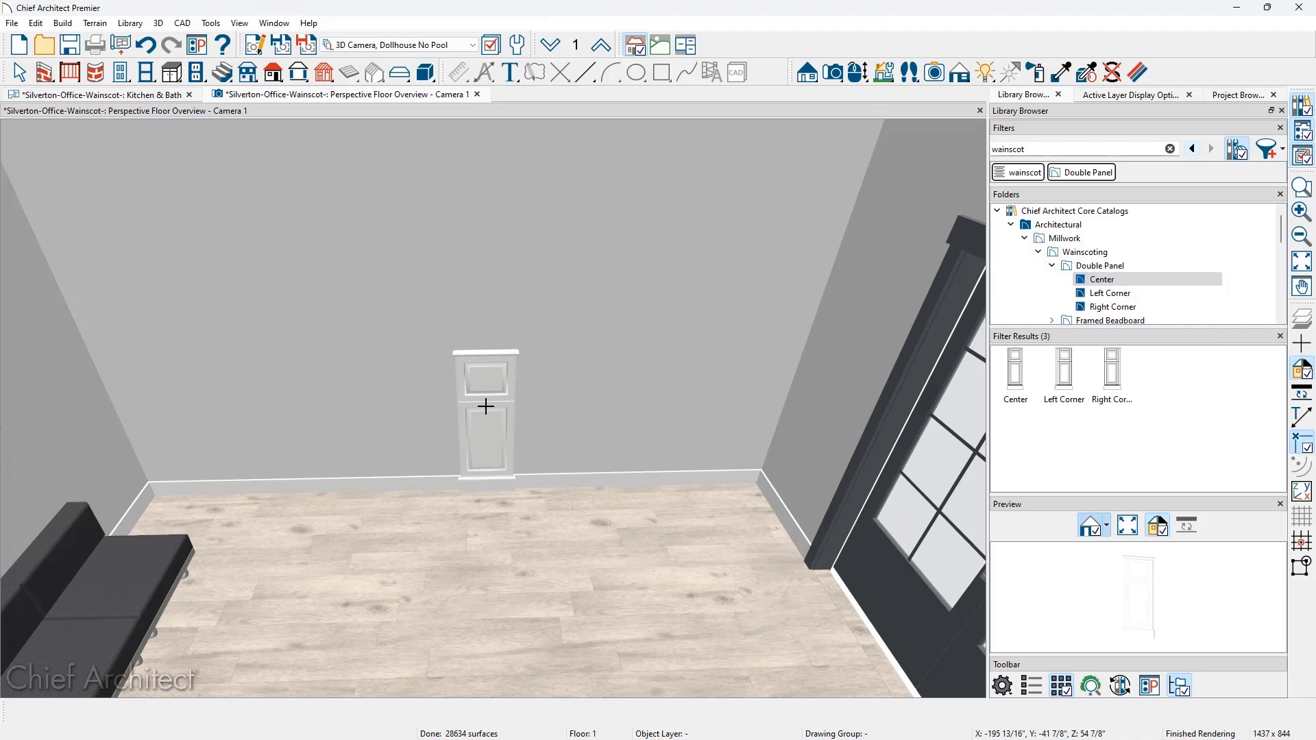
key("space")
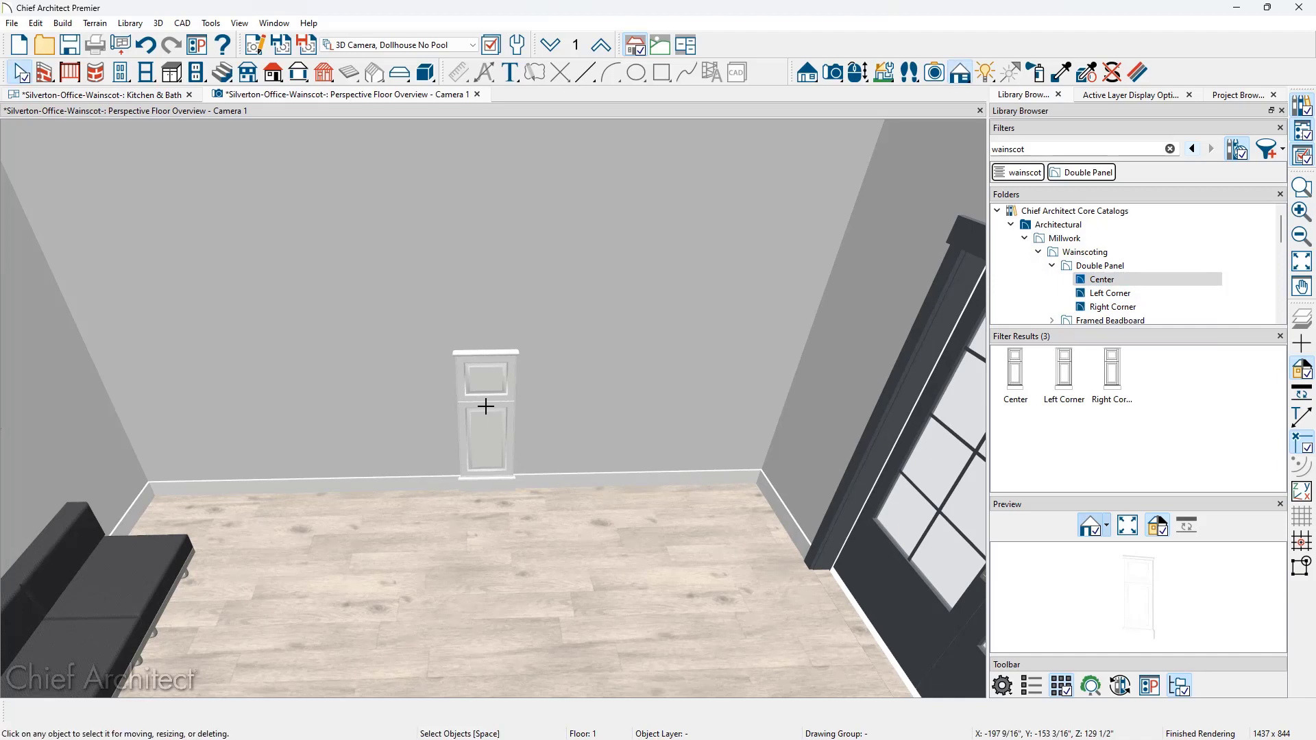
left_click(959, 72)
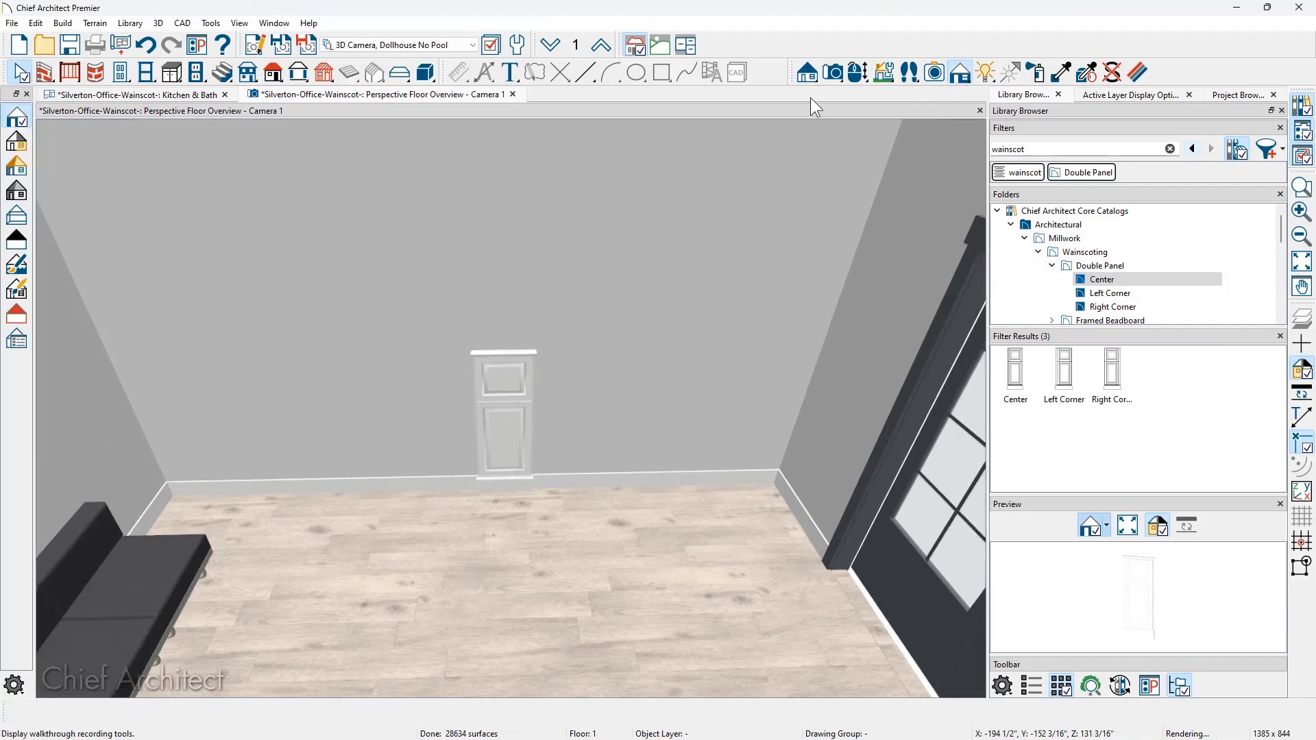
left_click(16, 142)
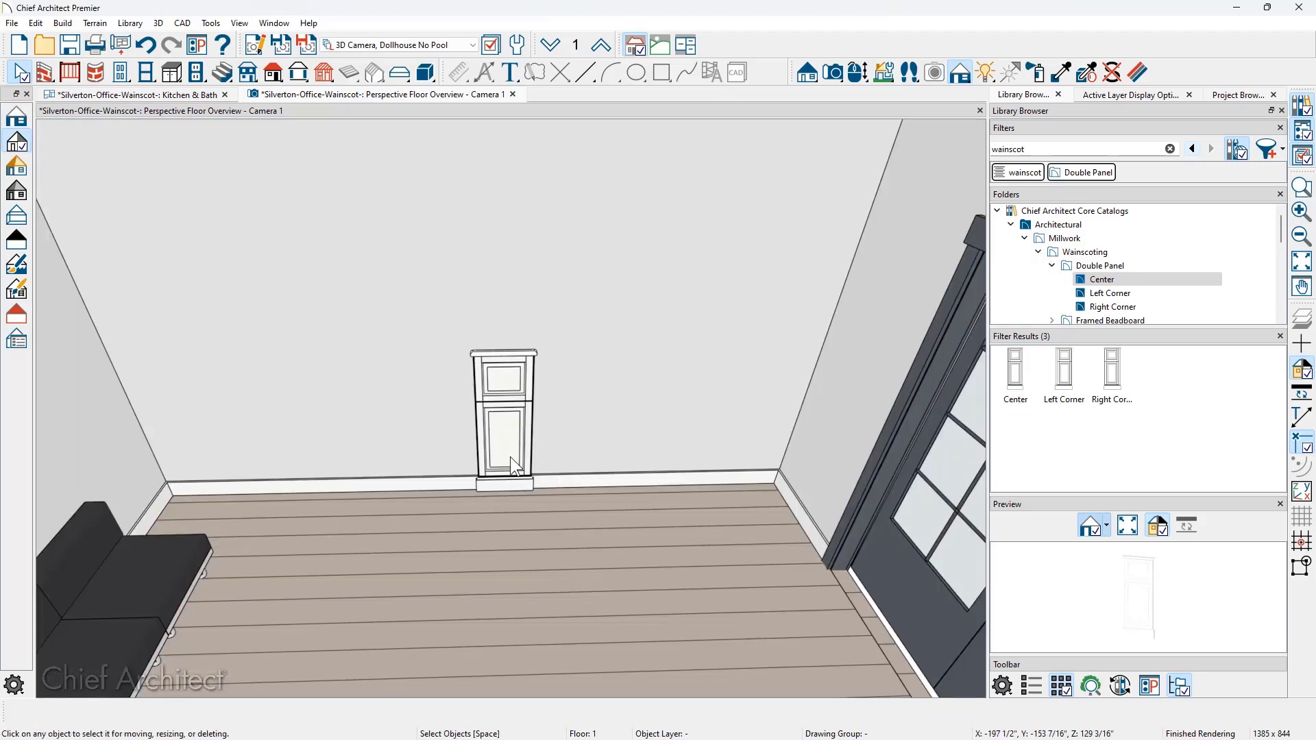
double_click(510, 456)
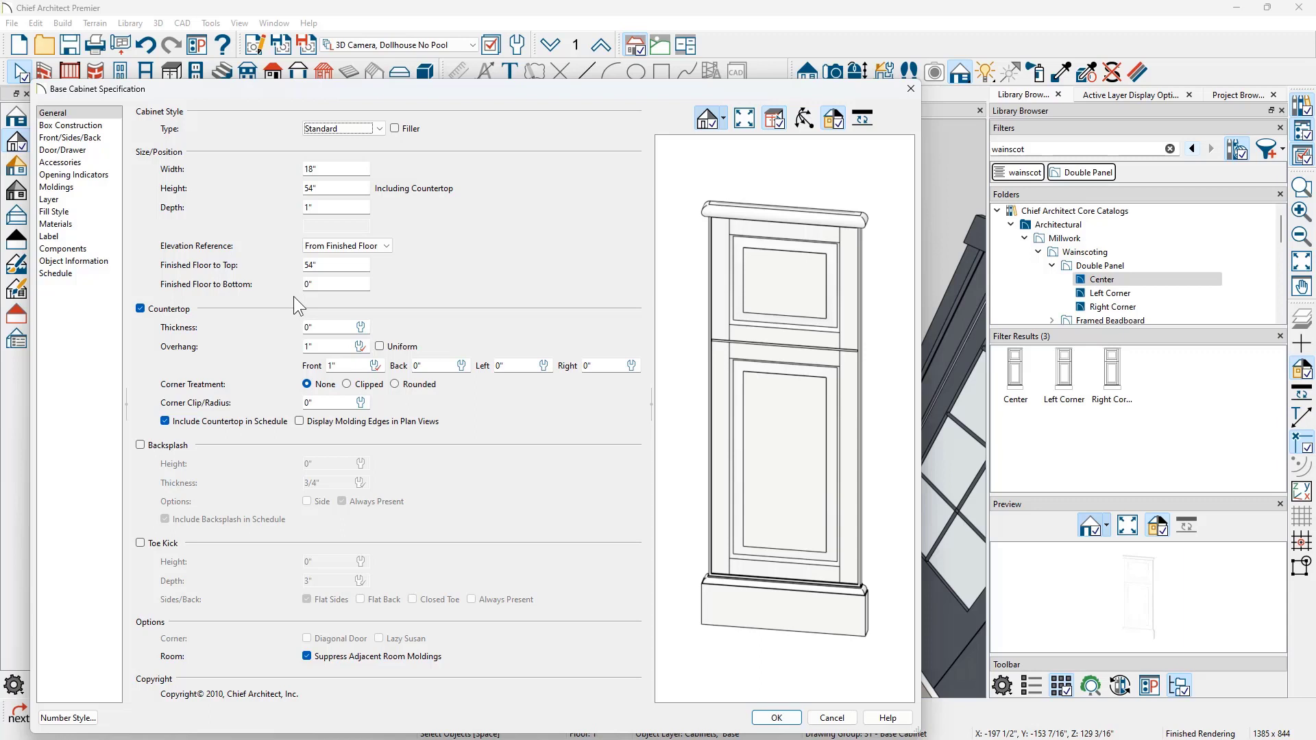
left_click(104, 113)
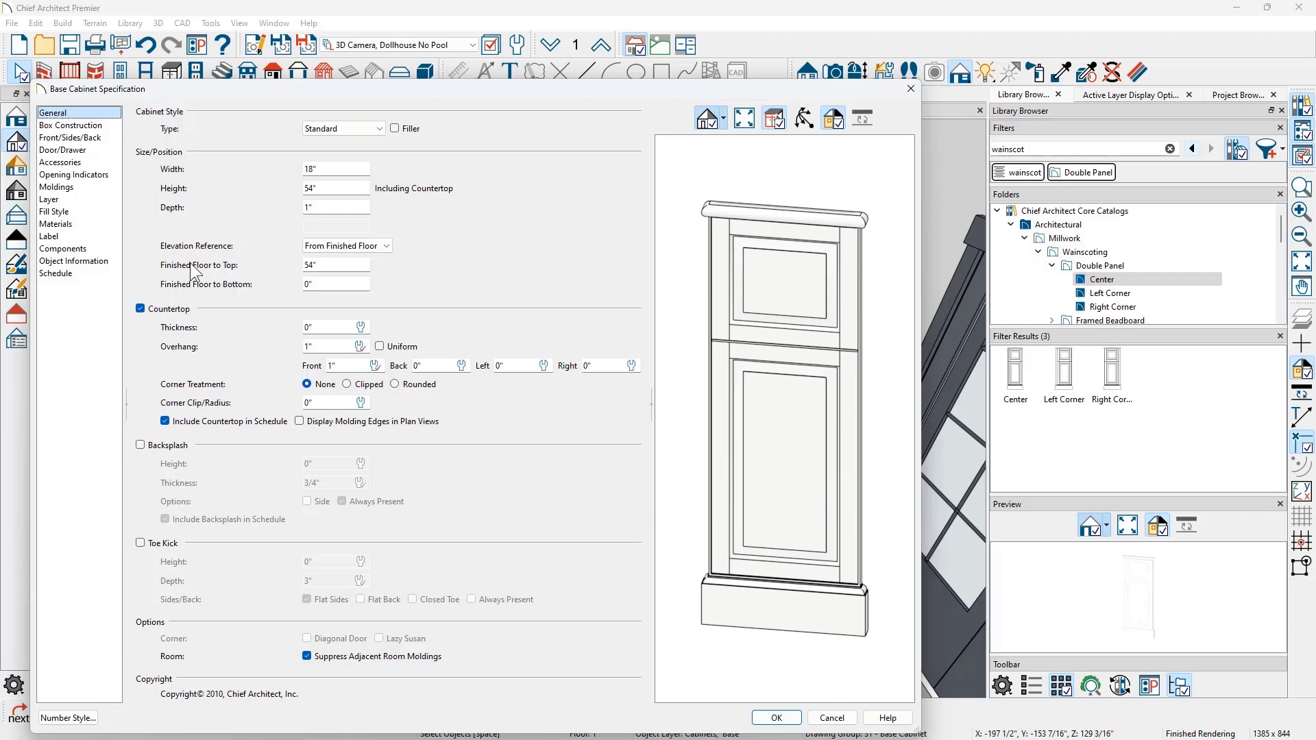
left_click(774, 717)
Move the panel to the back-left corner and multiple-copy it at 24 spacing to the right corner
left_click_drag(505, 426, 133, 418)
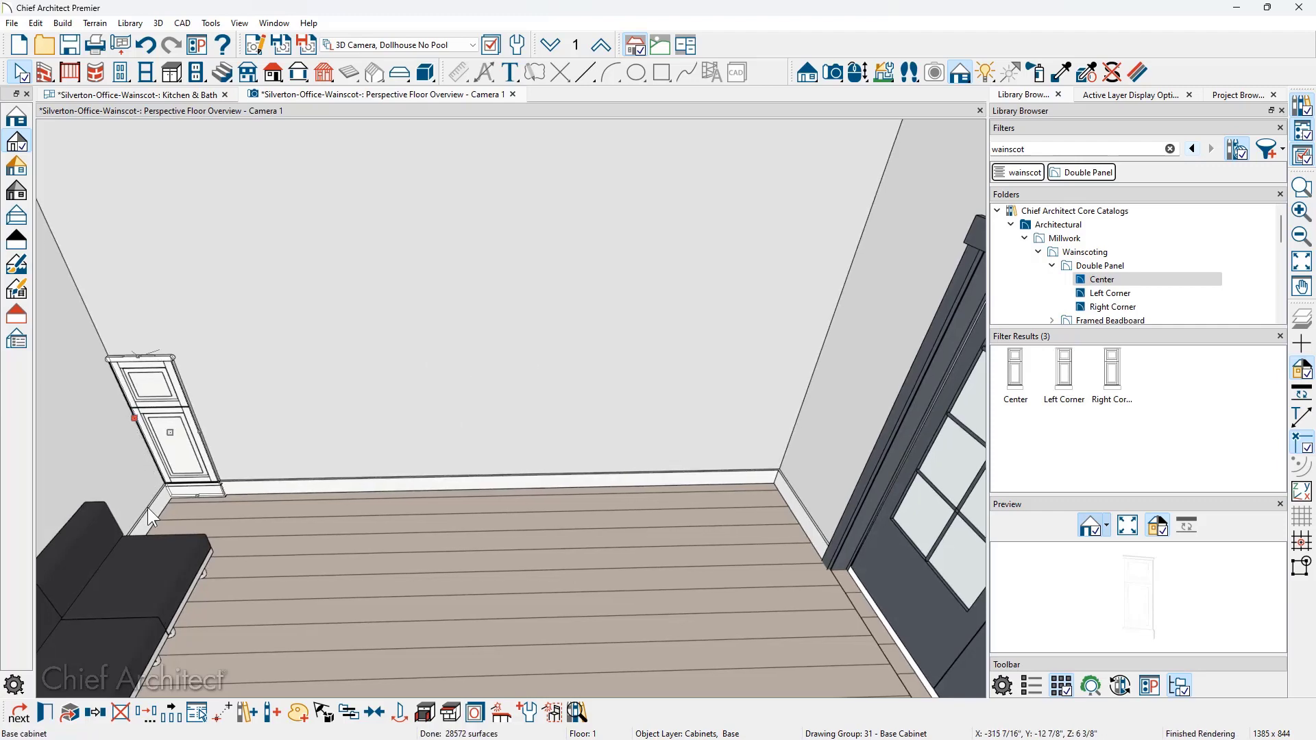
left_click(175, 715)
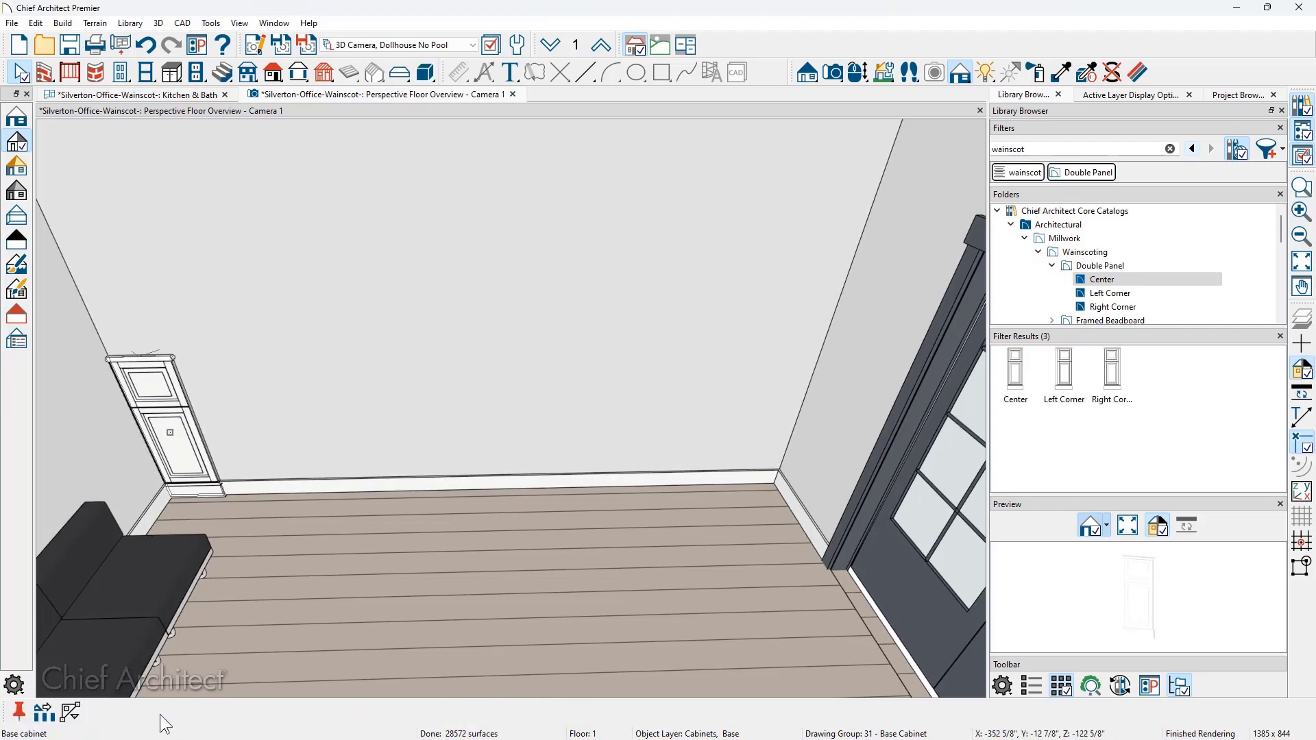
left_click(44, 714)
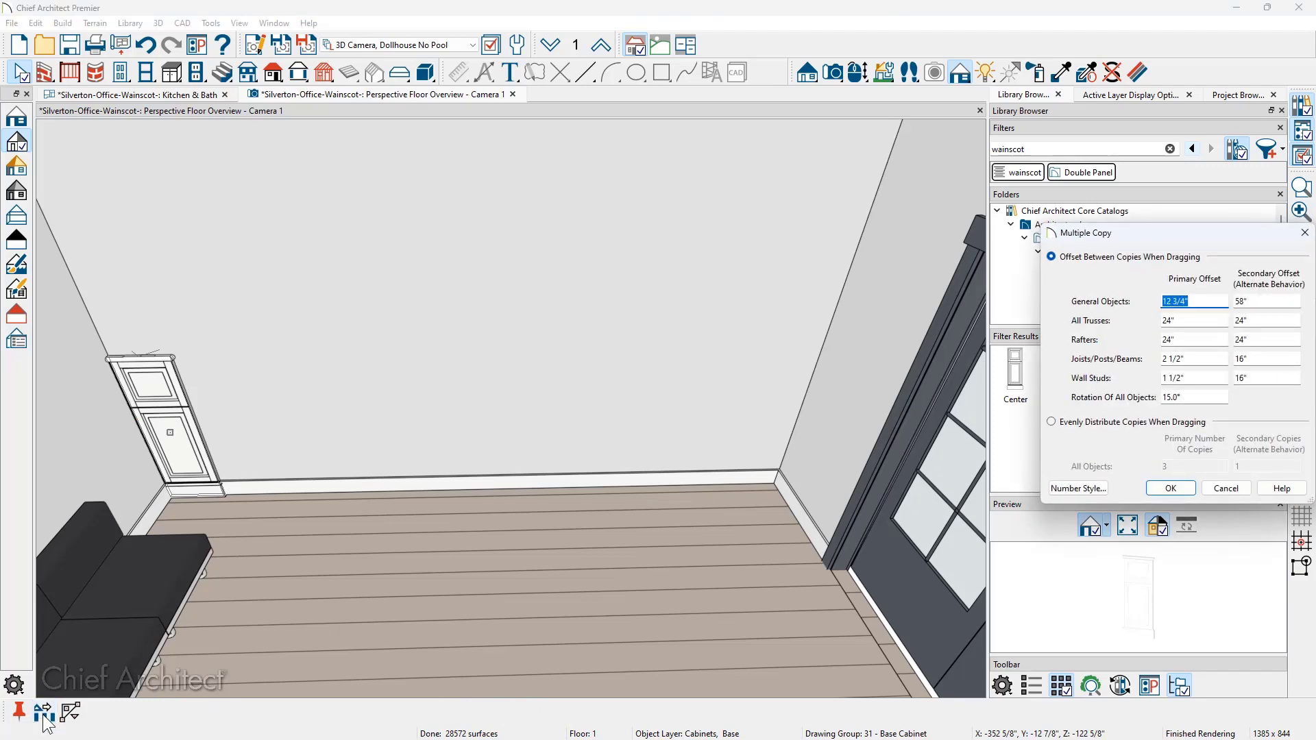
type("24")
key("Return")
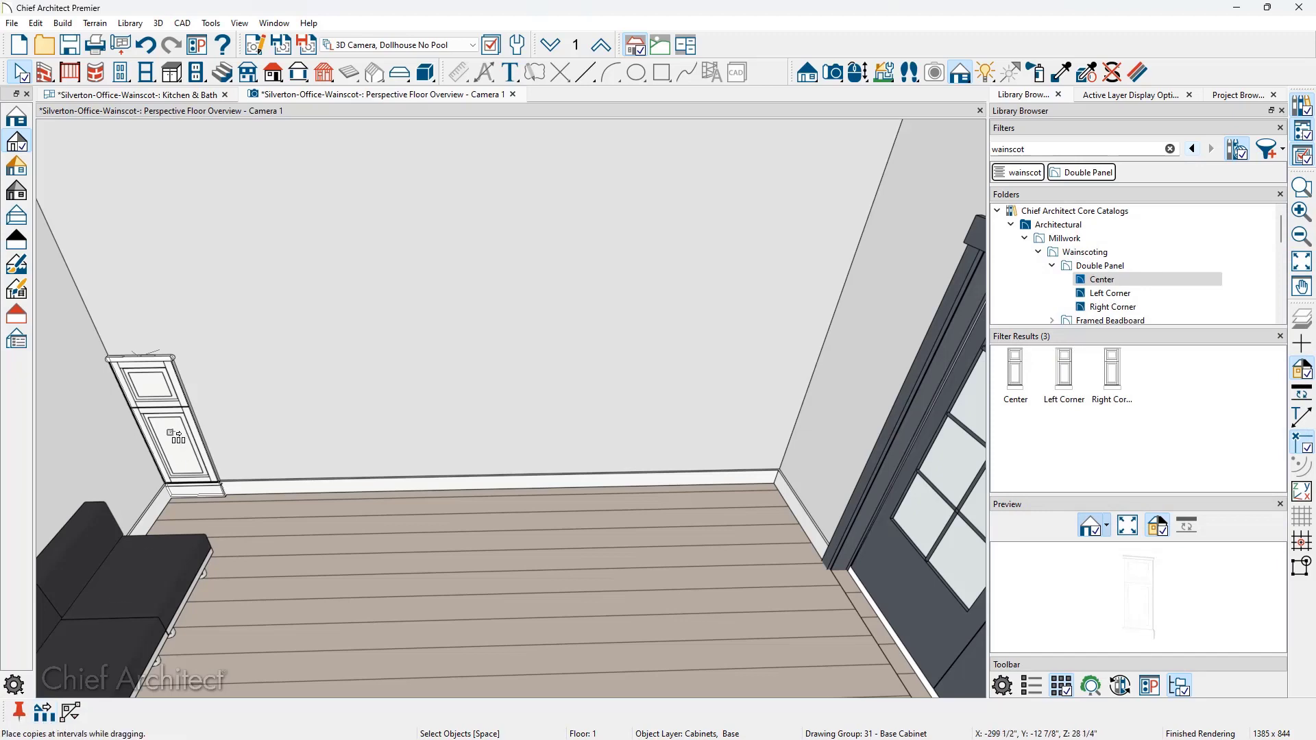
left_click_drag(176, 436, 771, 474)
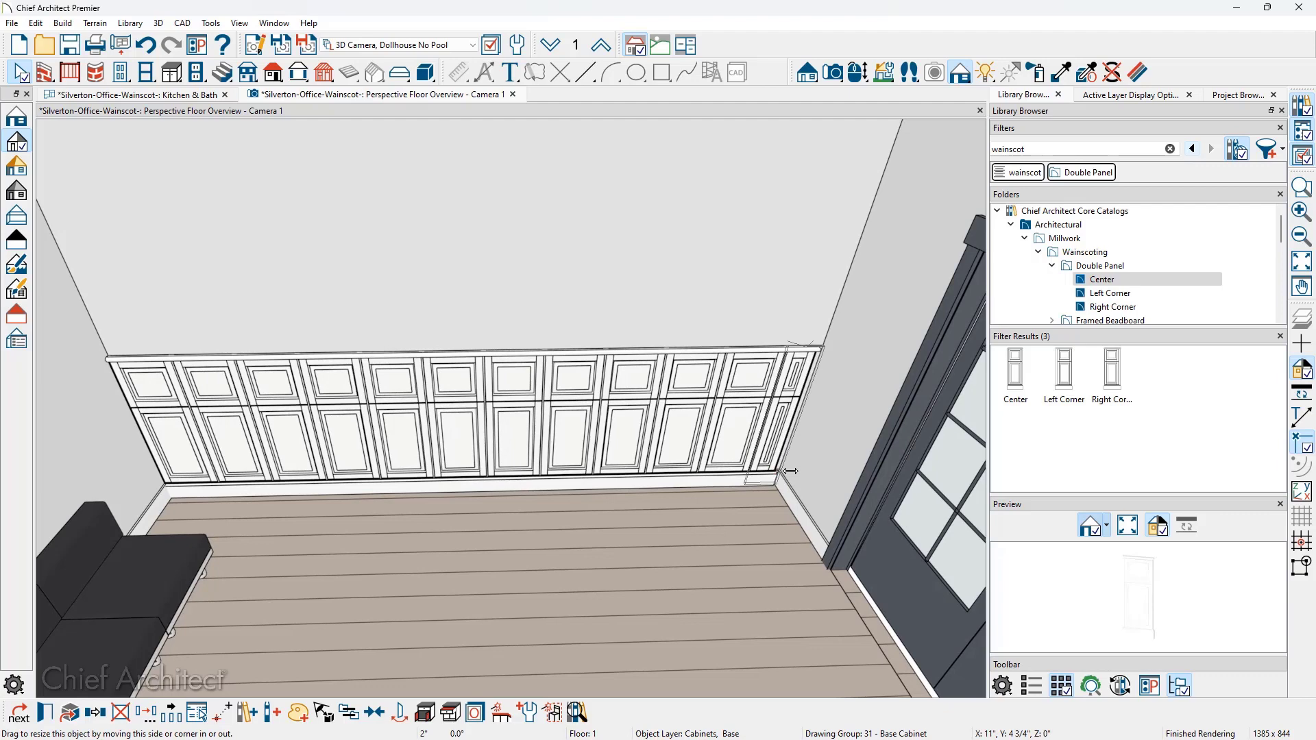
Undo the copied wainscot row, the corner move and the panel placement
key("Escape")
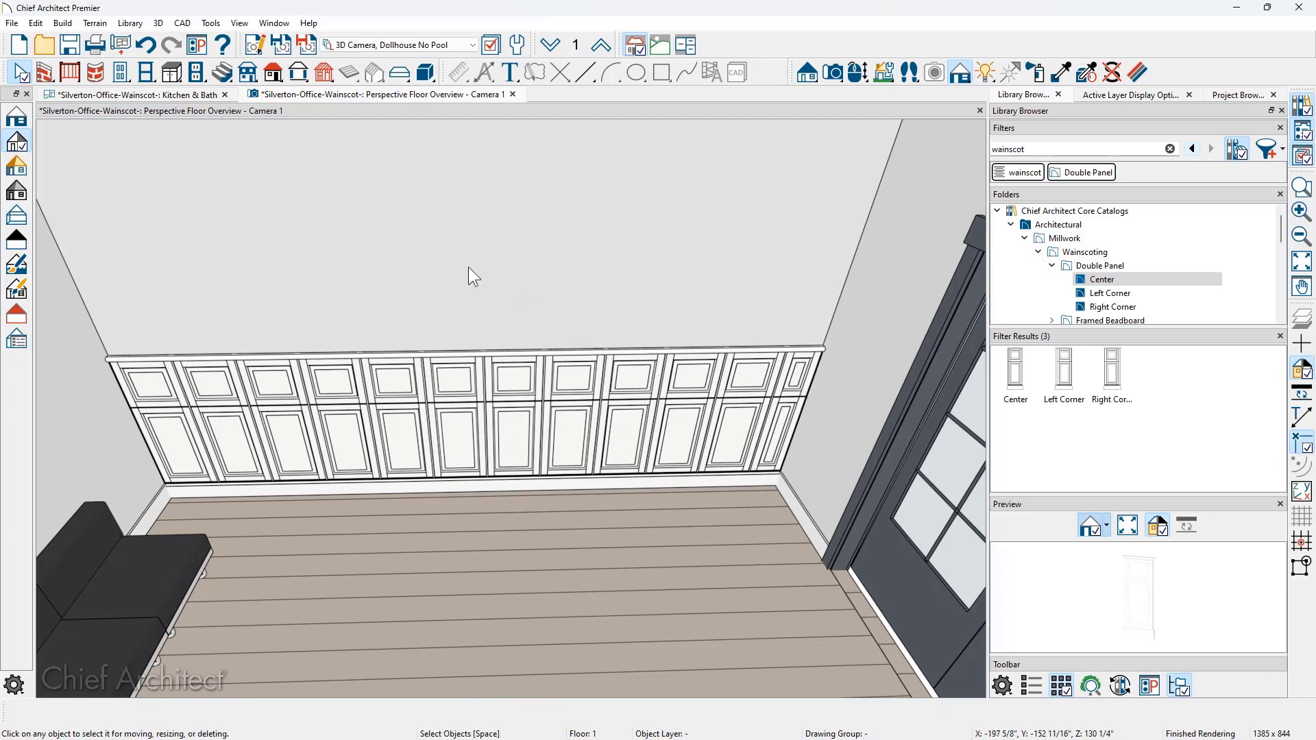
left_click(147, 46)
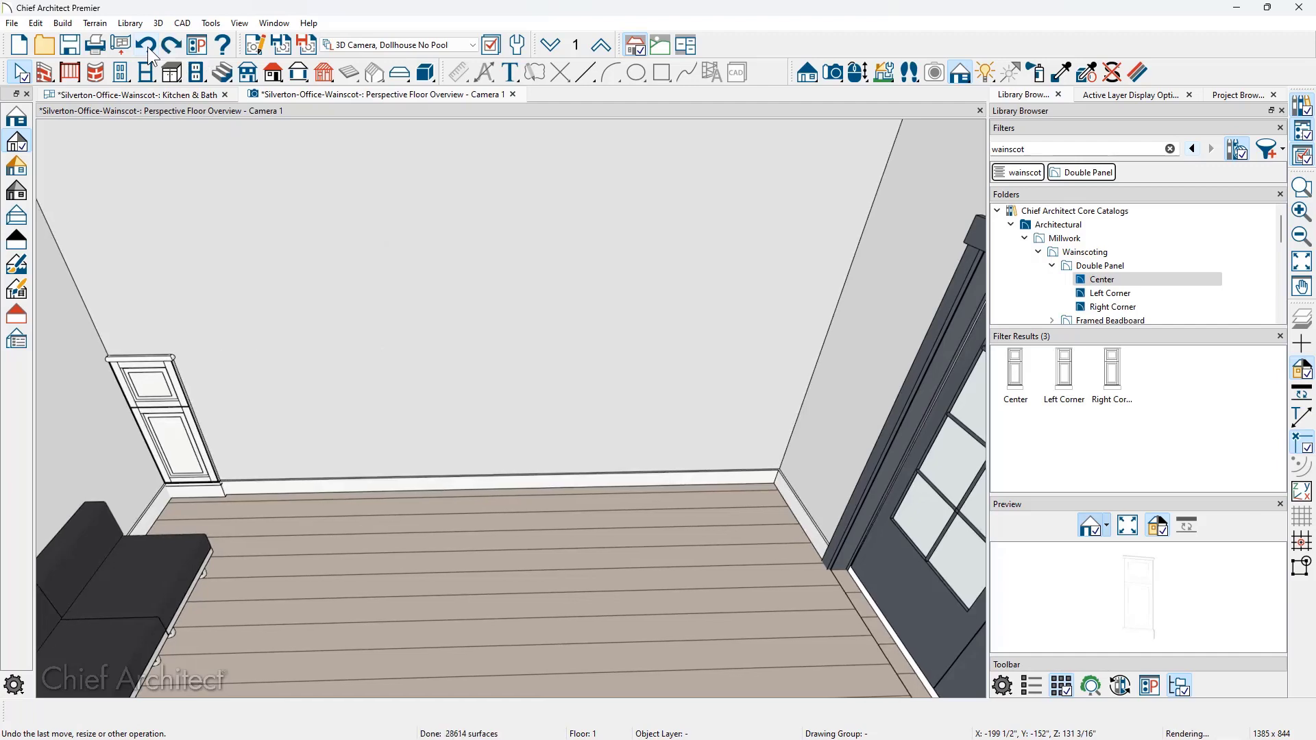
left_click(146, 46)
left_click(147, 47)
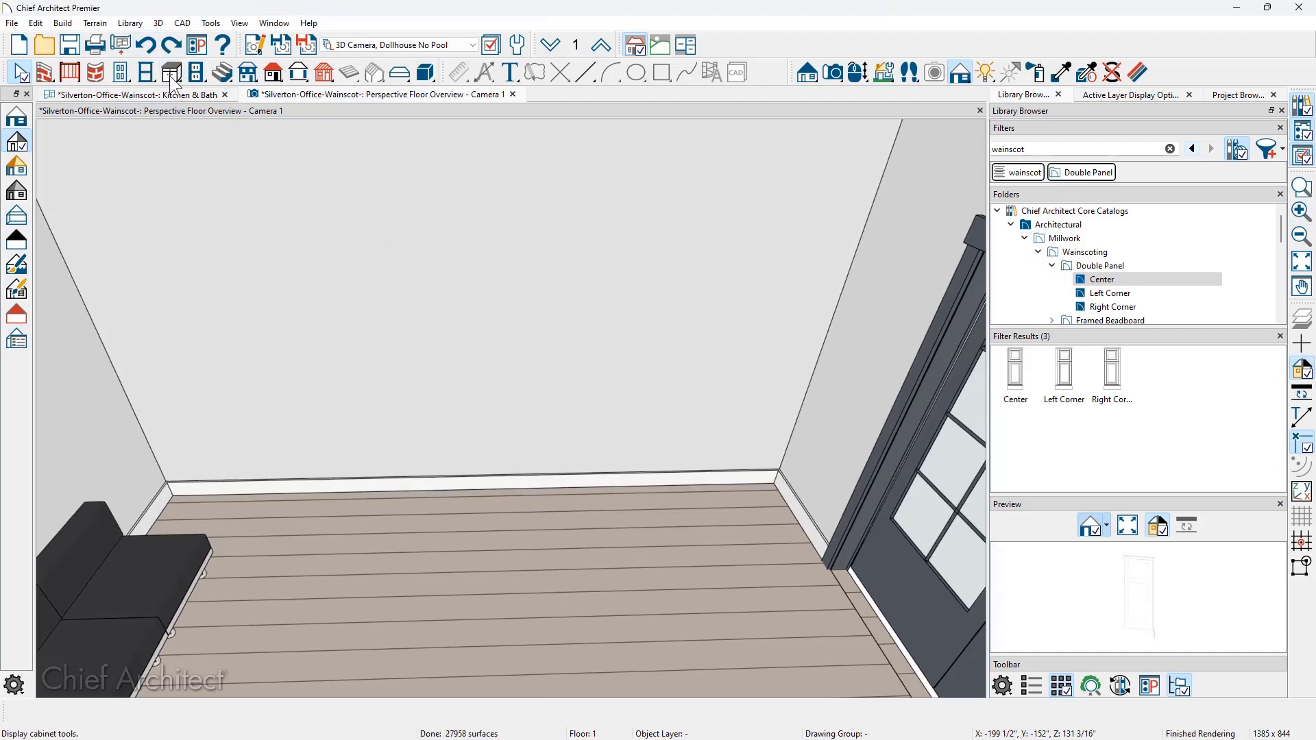
Place a standard base cabinet against the back wall
left_click(171, 73)
left_click(500, 408)
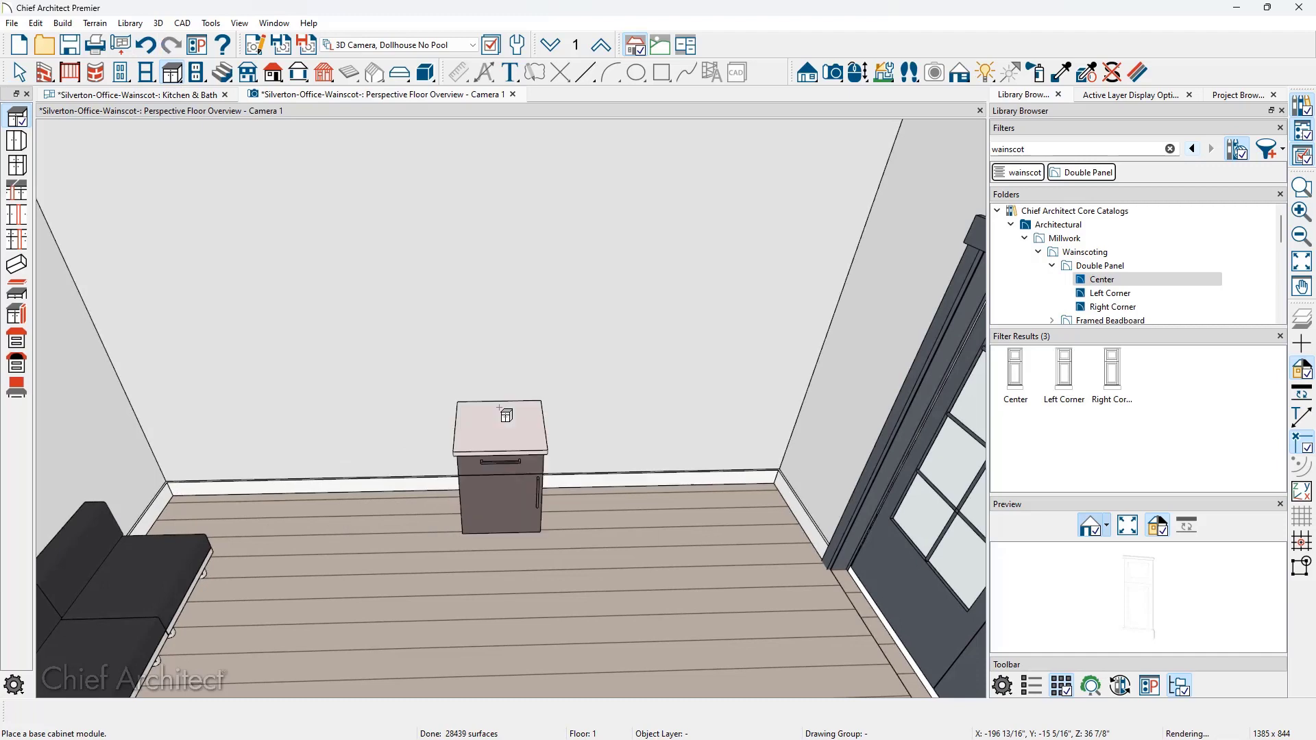
key("space")
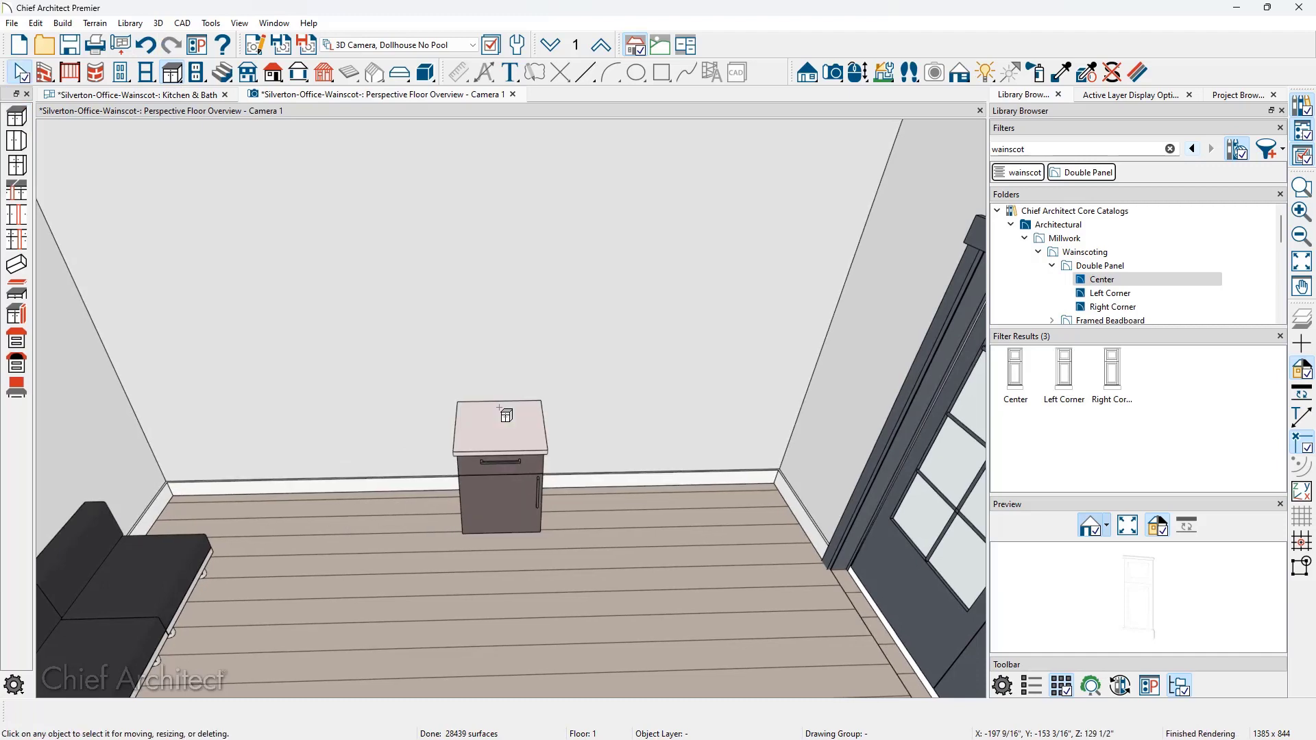
Set the base cabinet to 18" wide, 42" high and 1" deep with no countertop
double_click(499, 409)
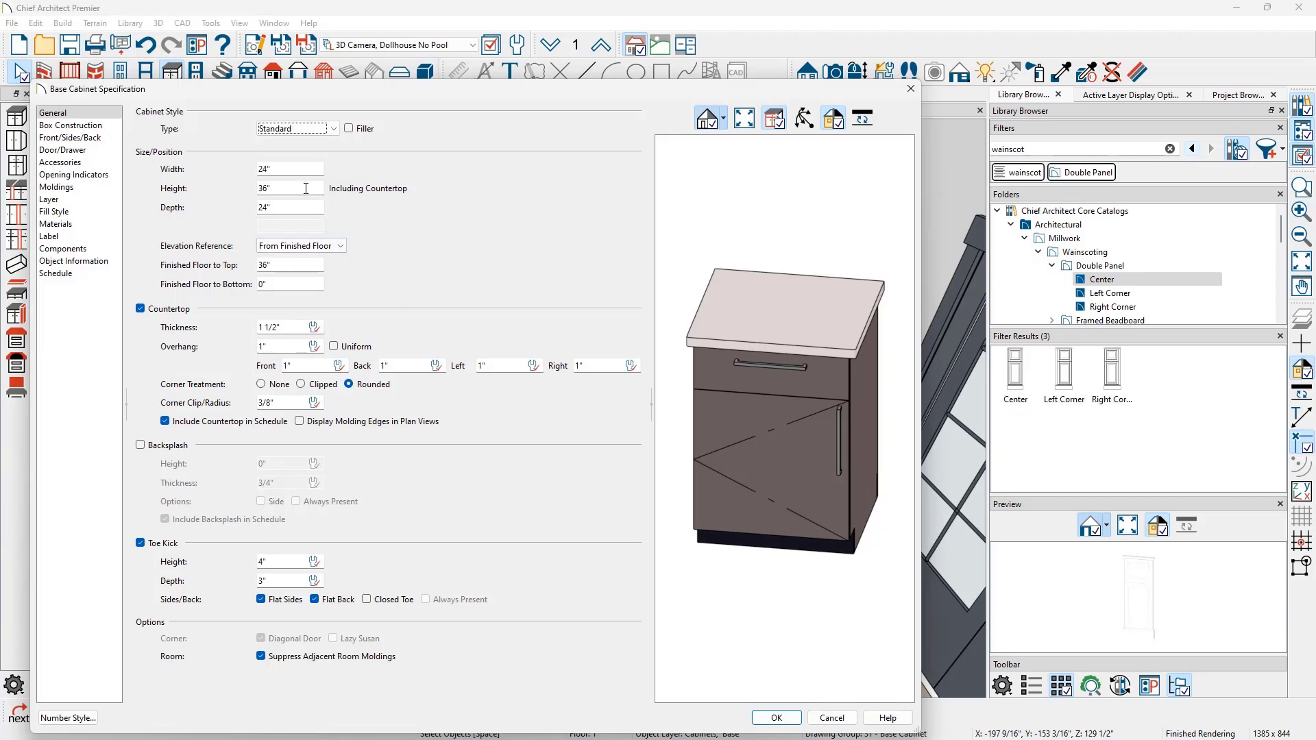
double_click(290, 168)
key("Tab")
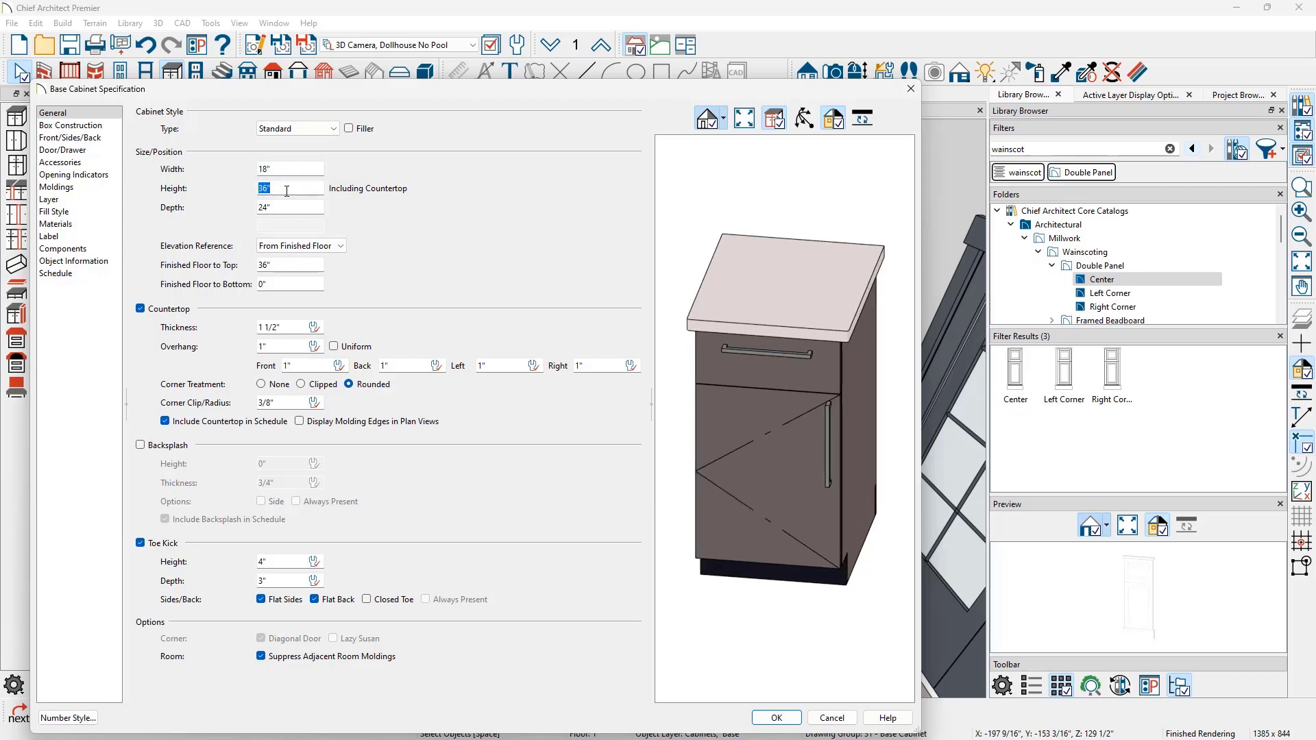
type("42")
key("Tab")
type("1")
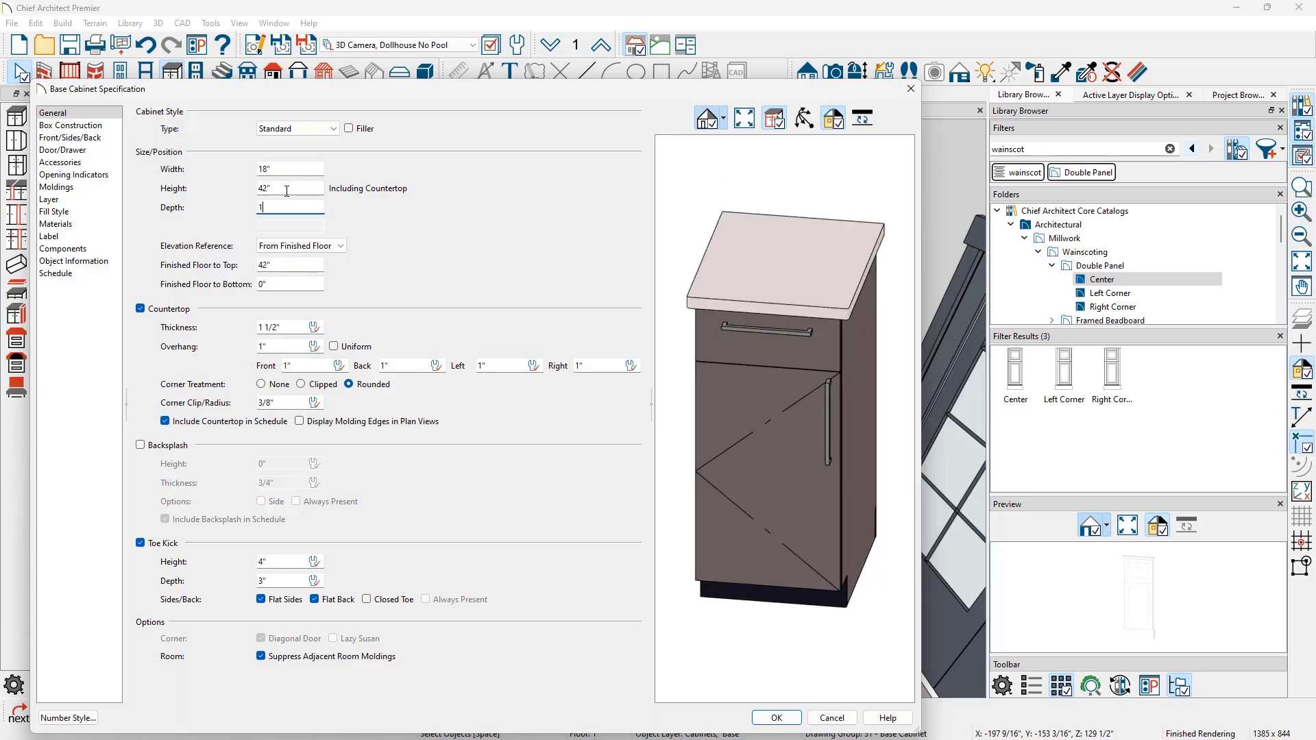
key("Tab")
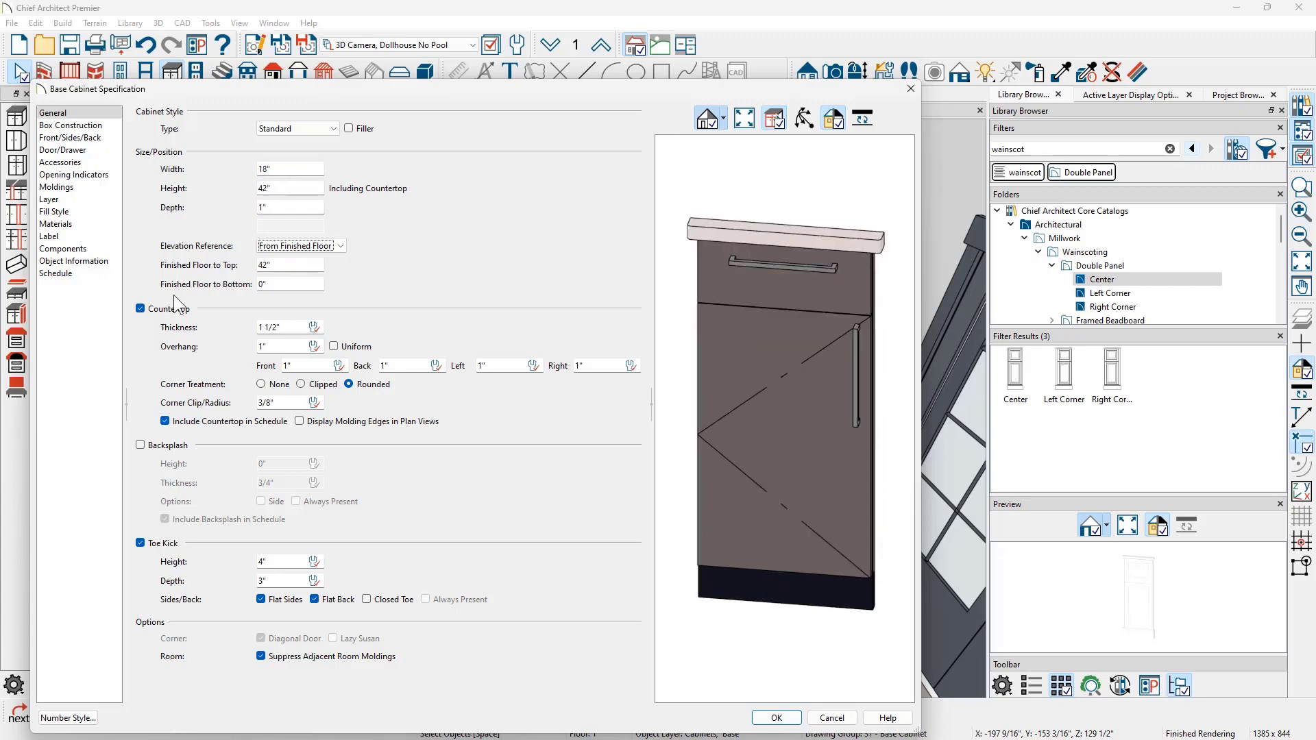
left_click(159, 309)
left_click(157, 307)
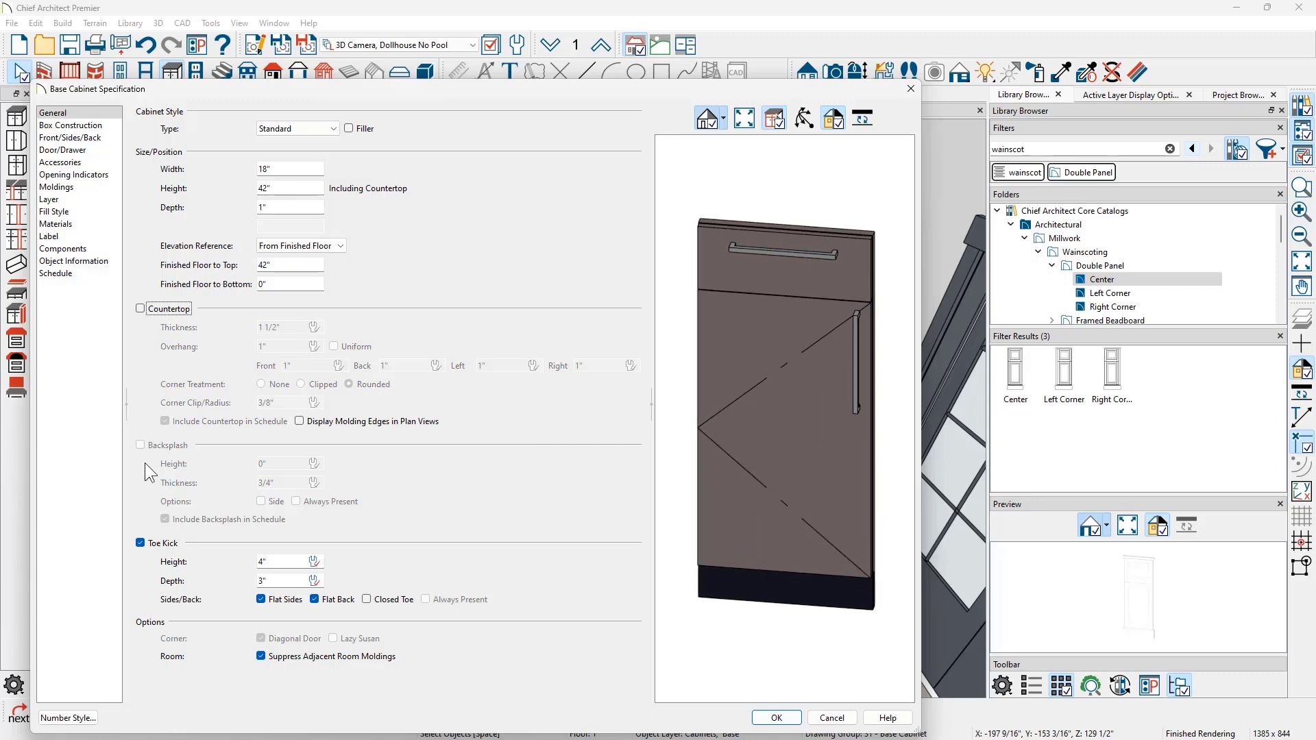
Turn off the toe kick and make the cabinet Framed with Inset doors and drawers
left_click(144, 542)
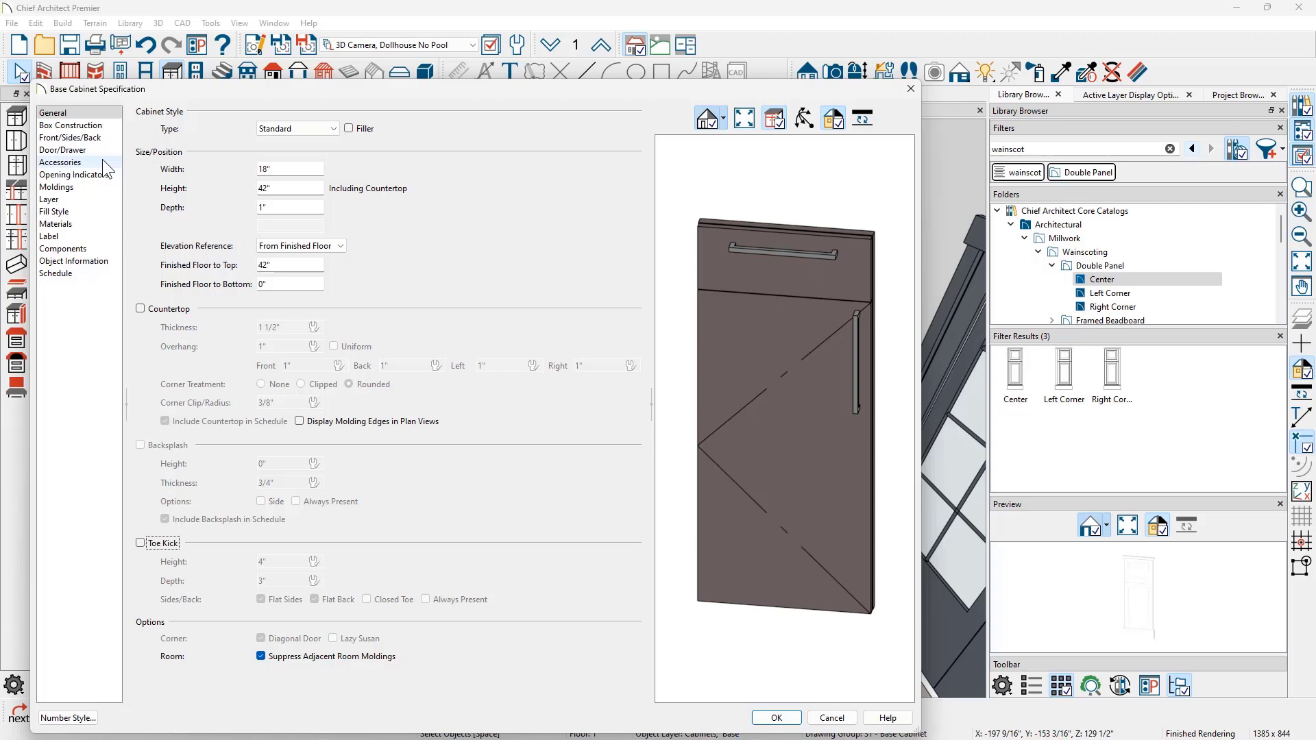
left_click(72, 125)
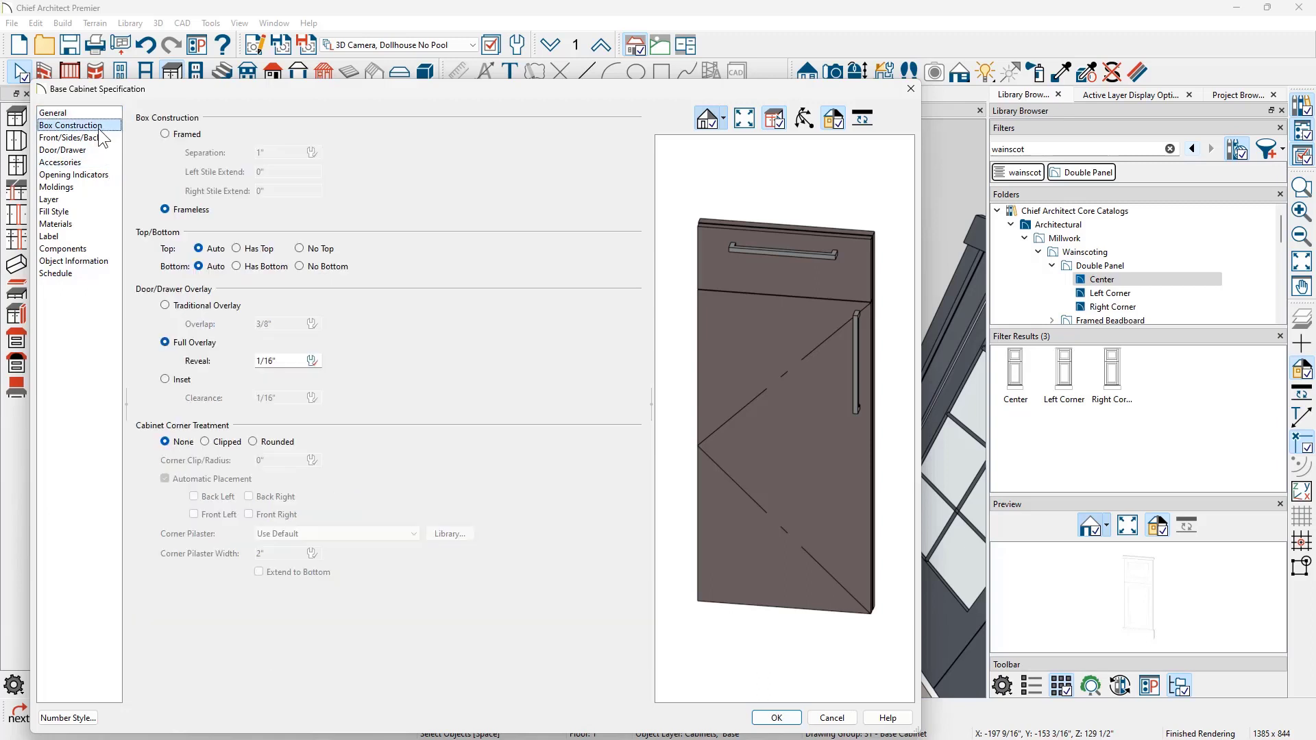
left_click(177, 143)
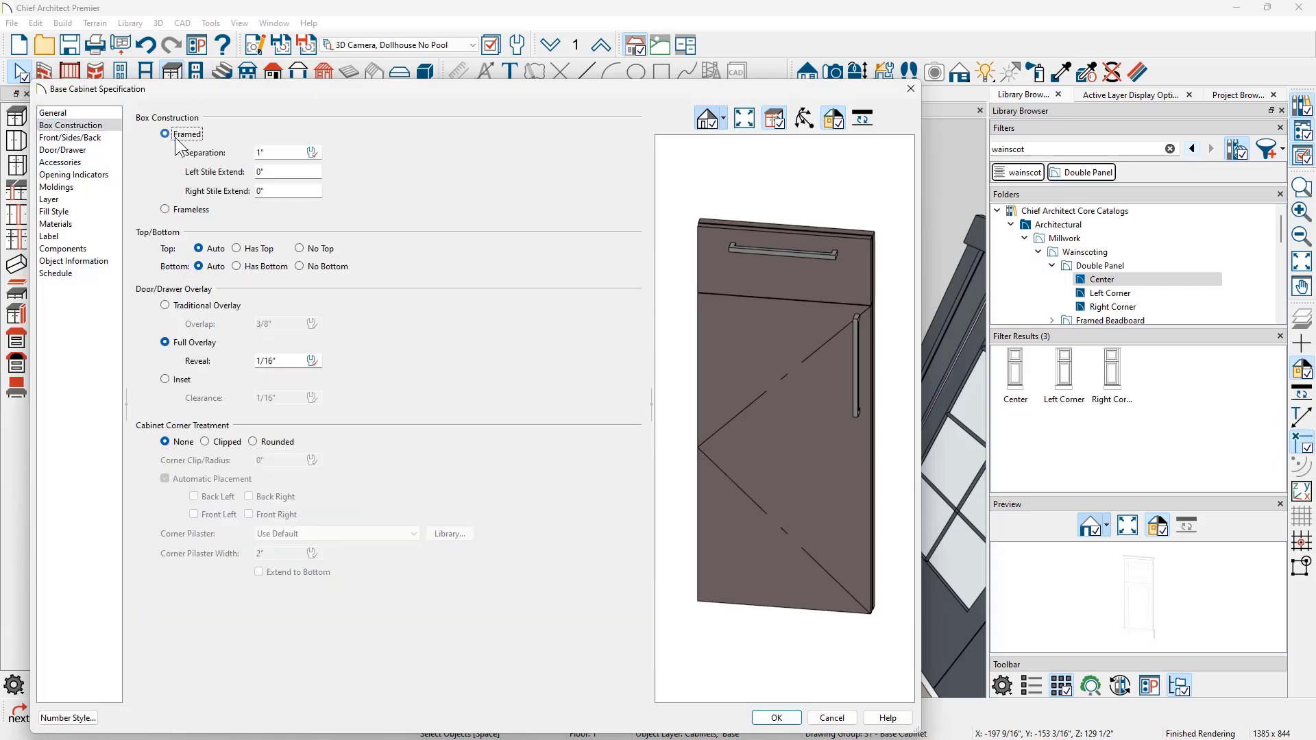
left_click(178, 379)
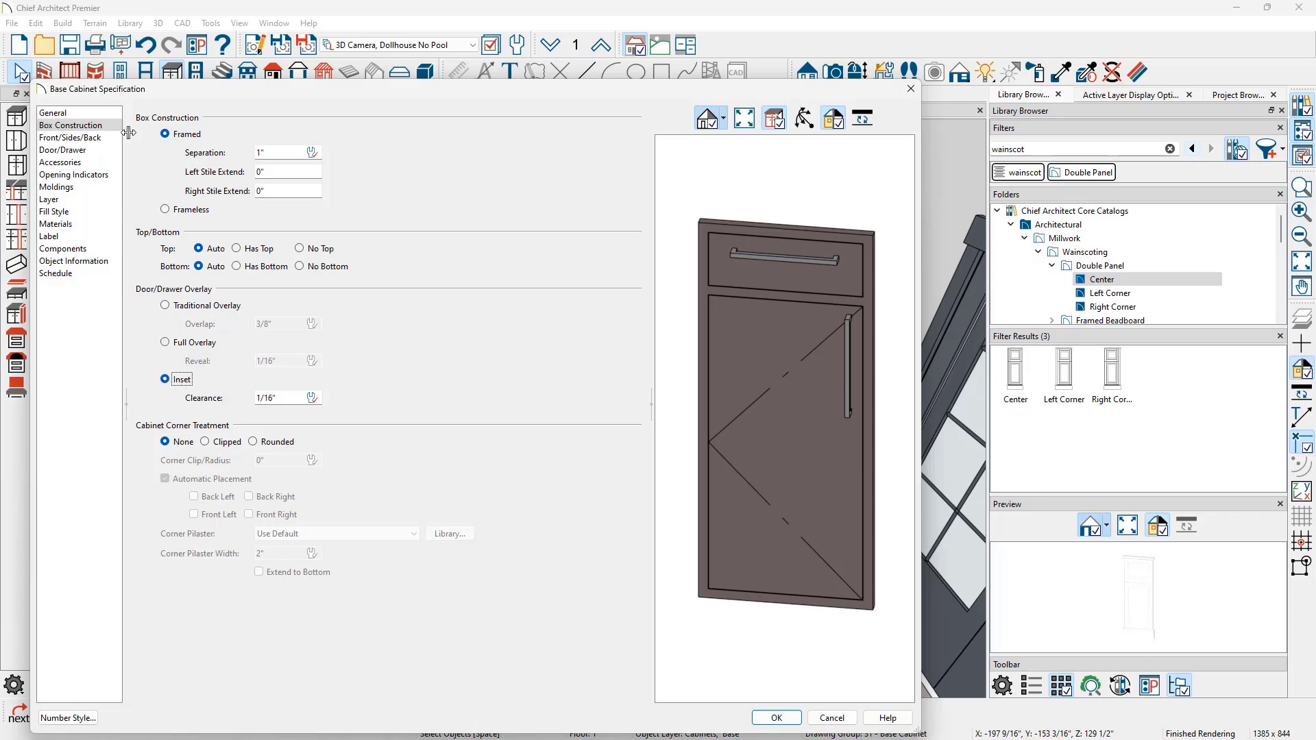
left_click(89, 139)
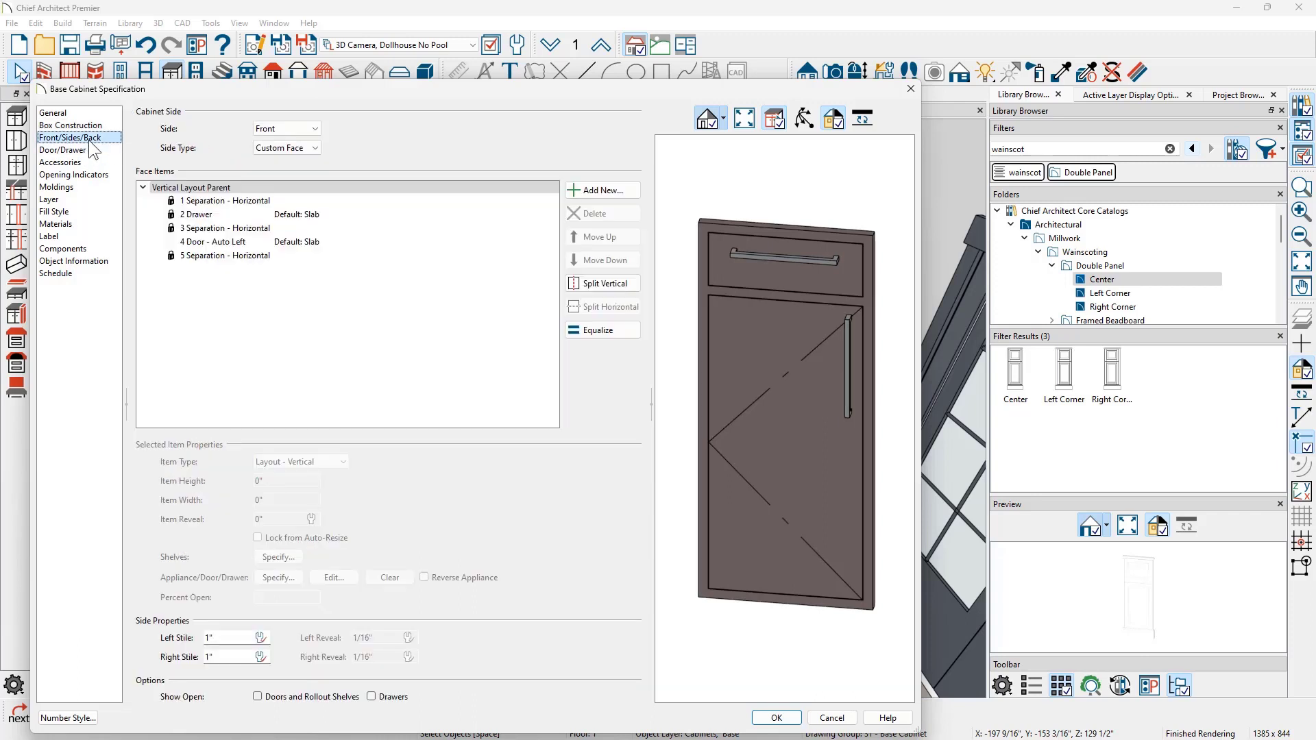
Change the top horizontal separation into a 3" Blank Area
left_click(201, 202)
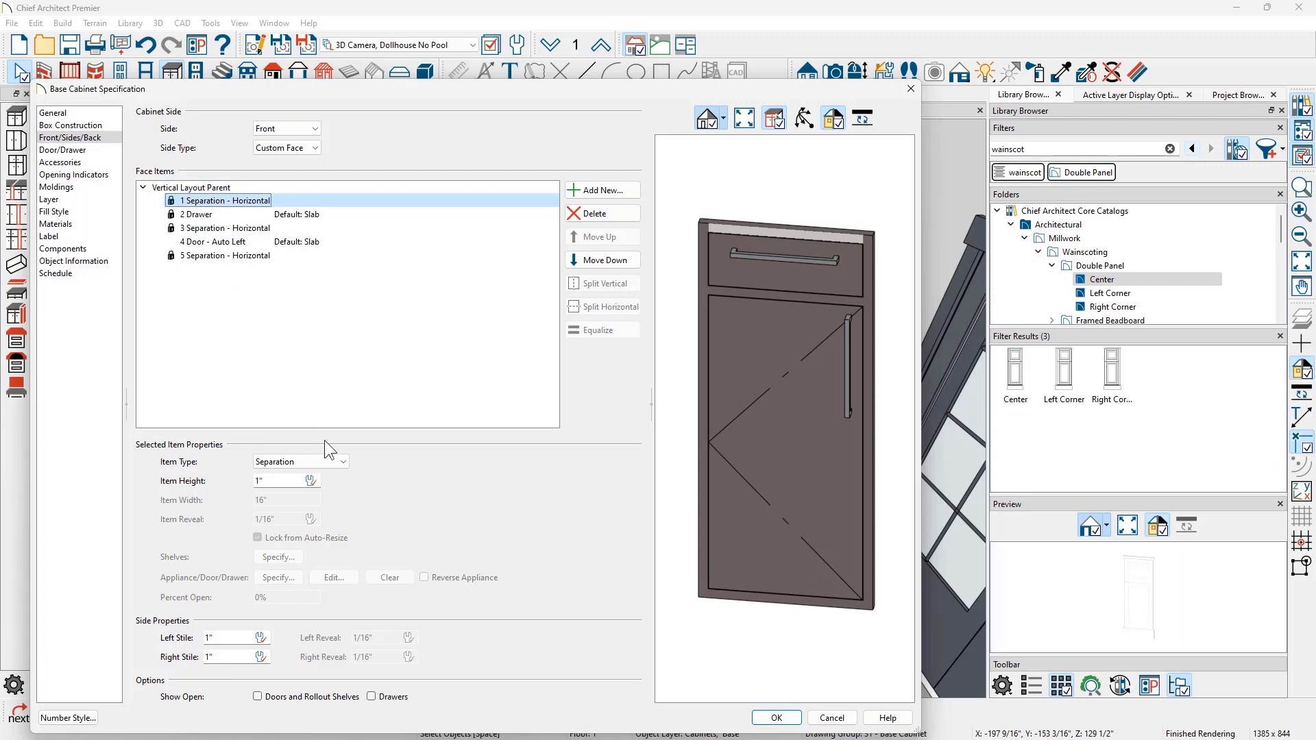
left_click(343, 462)
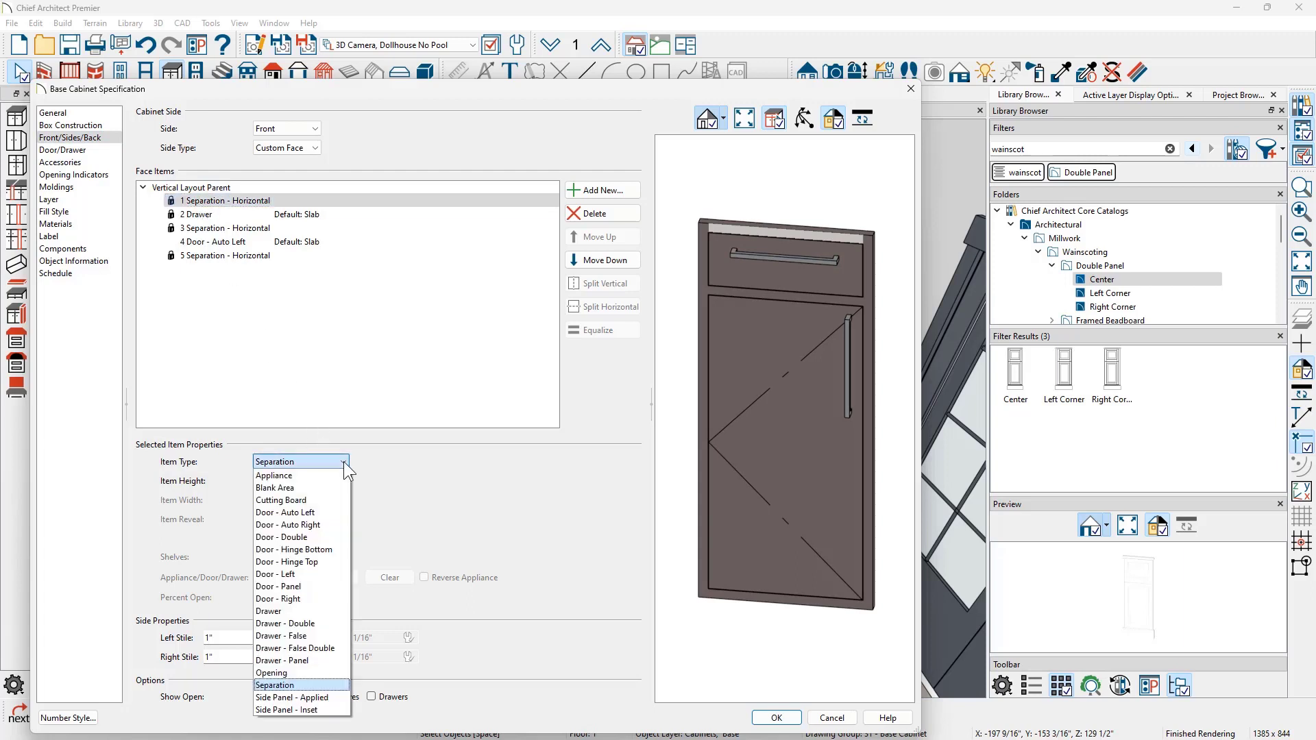
left_click(315, 487)
left_click(314, 481)
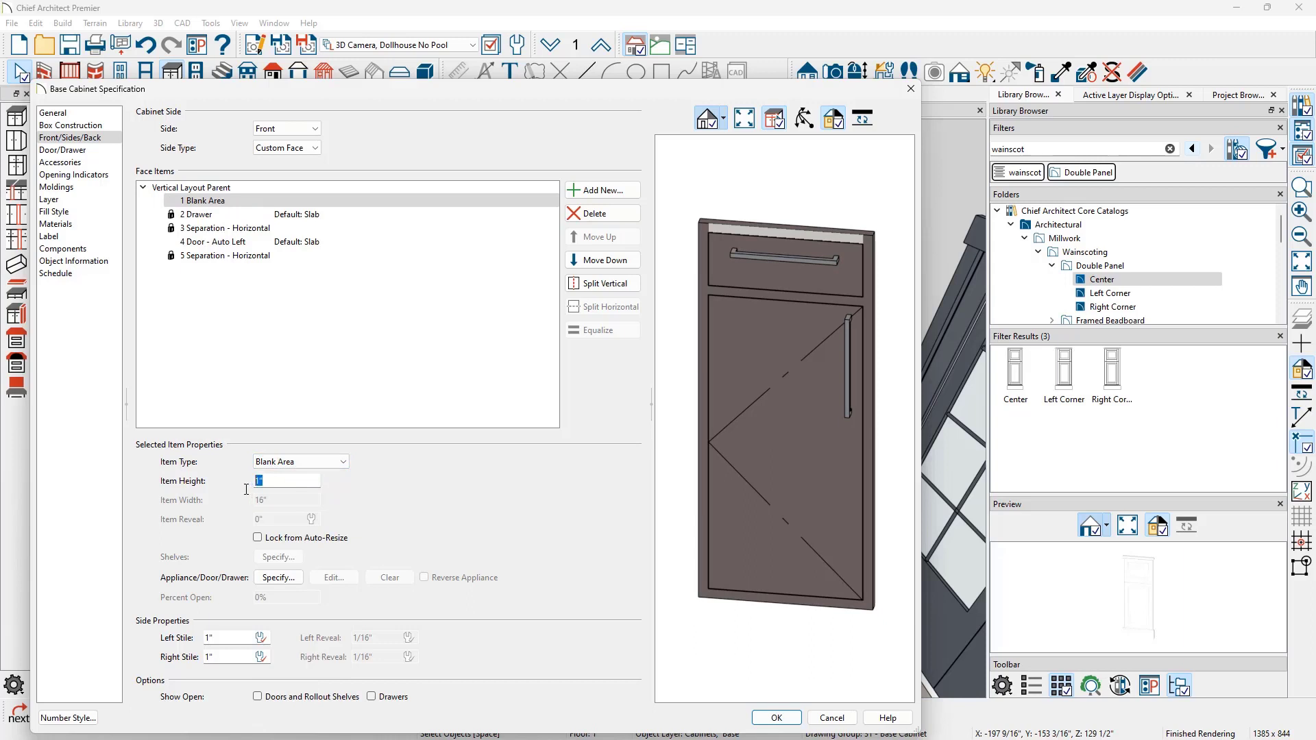
key("ctrl+a")
type("3")
key("Tab")
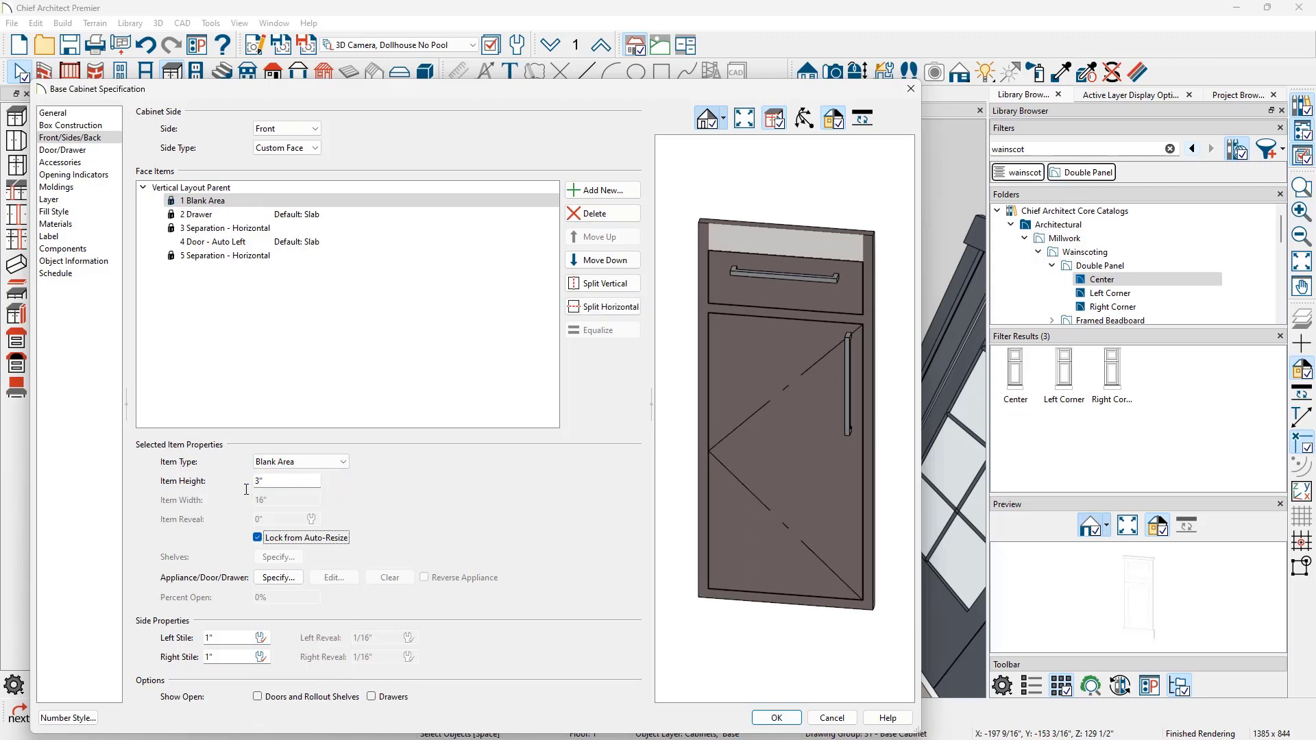
Change the bottom horizontal separation into a 7" Blank Area
left_click(244, 258)
left_click(343, 462)
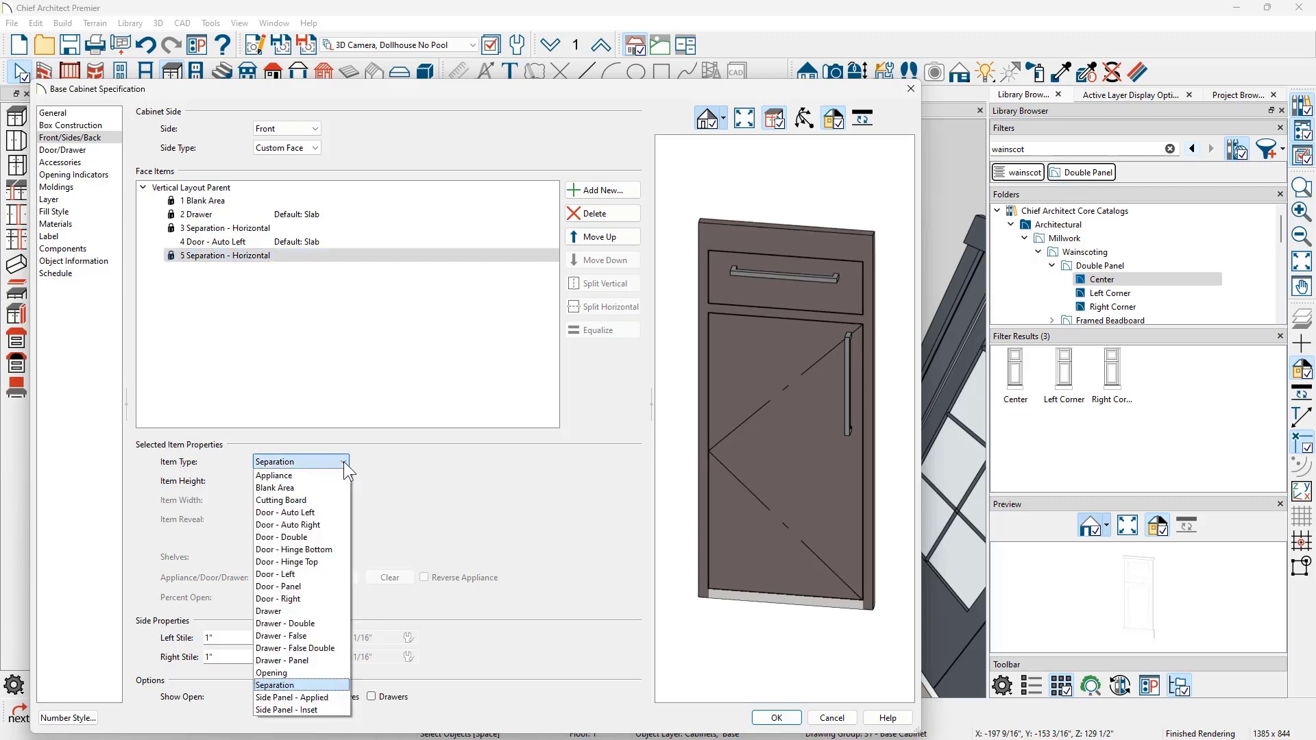
left_click(322, 487)
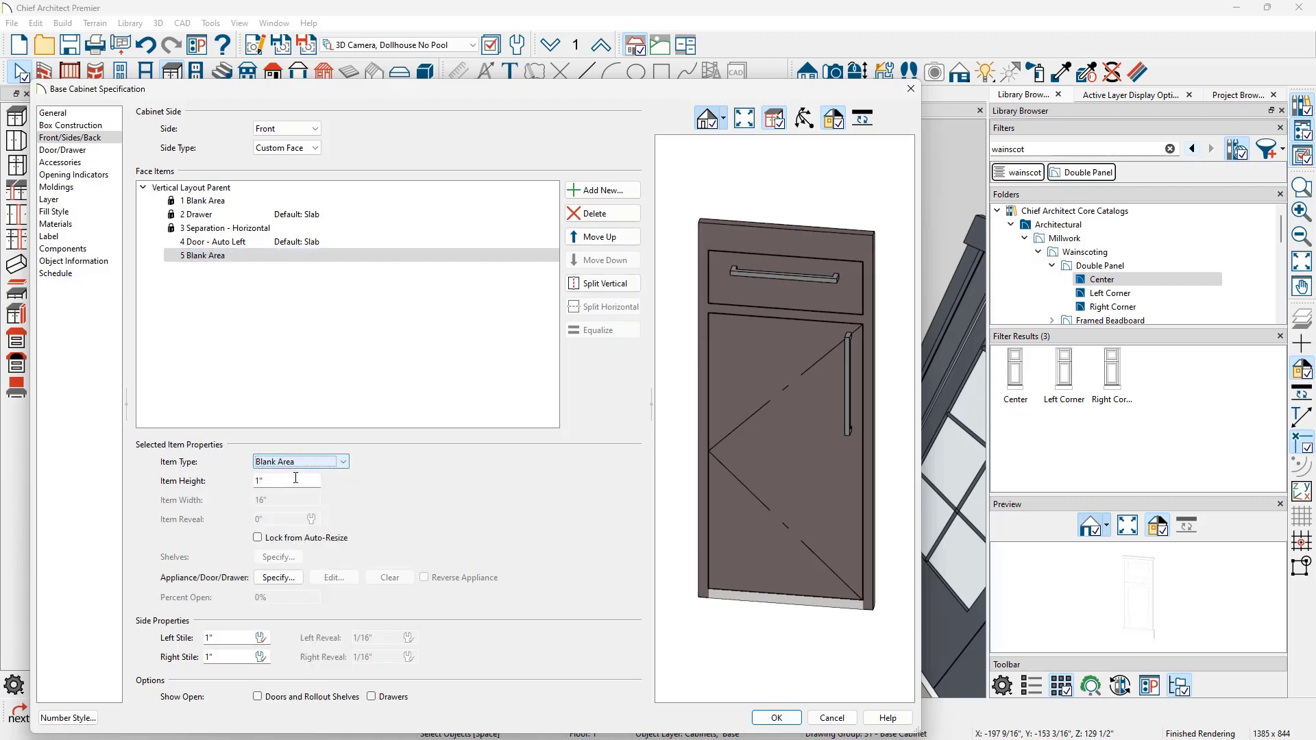
left_click(259, 483)
double_click(259, 483)
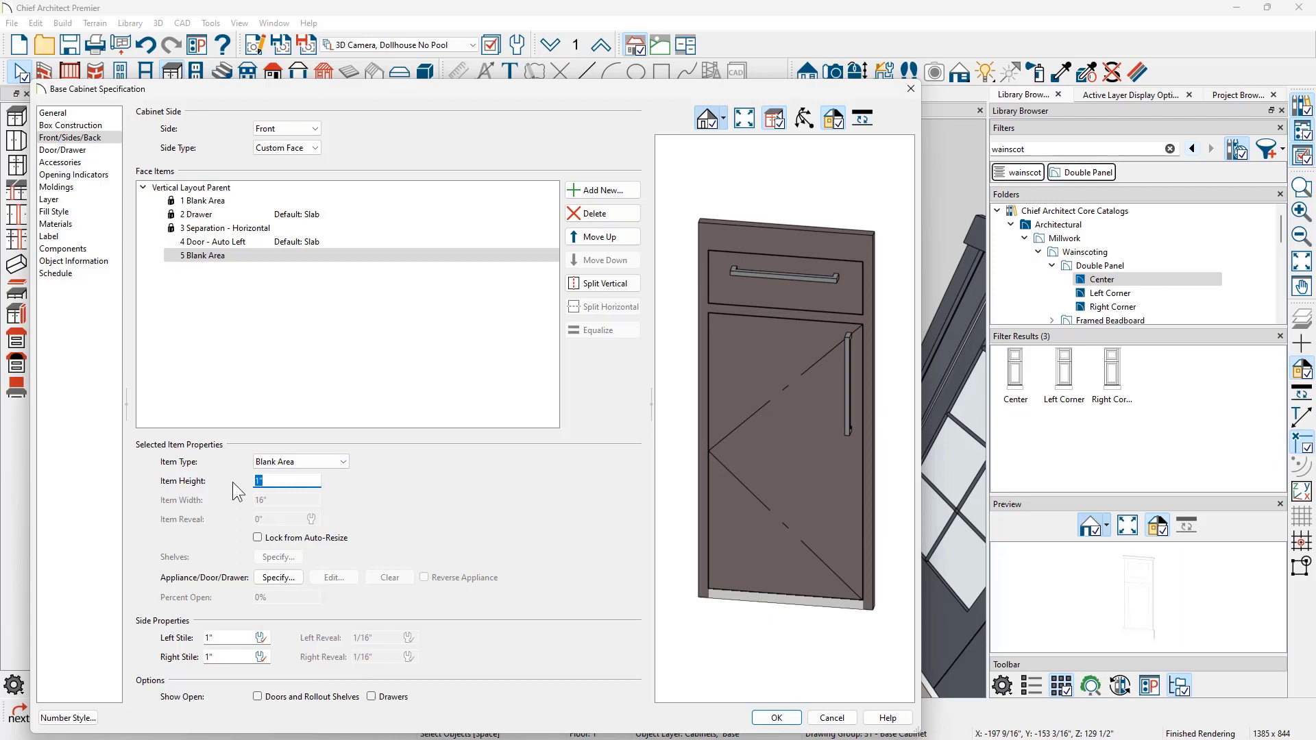
type("7")
key("Tab")
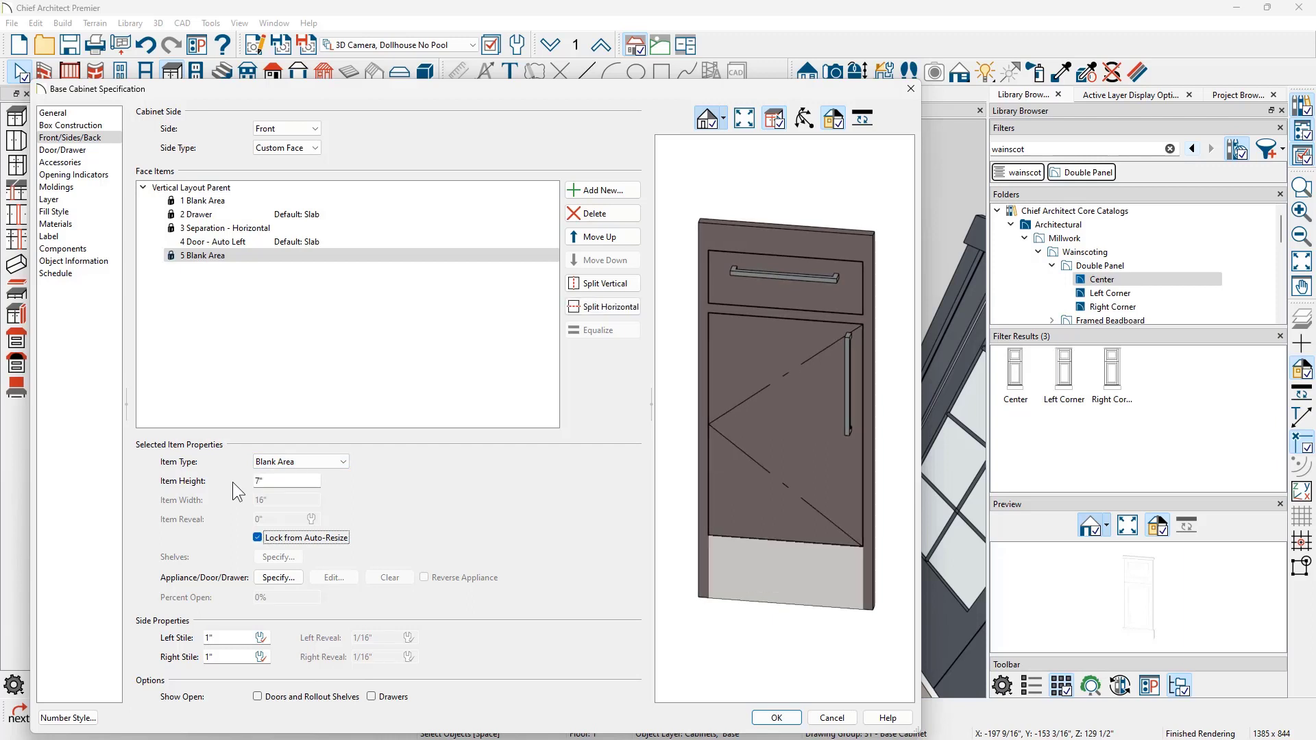
Convert the drawer into a 12"-high Door - Auto Right
left_click(714, 393)
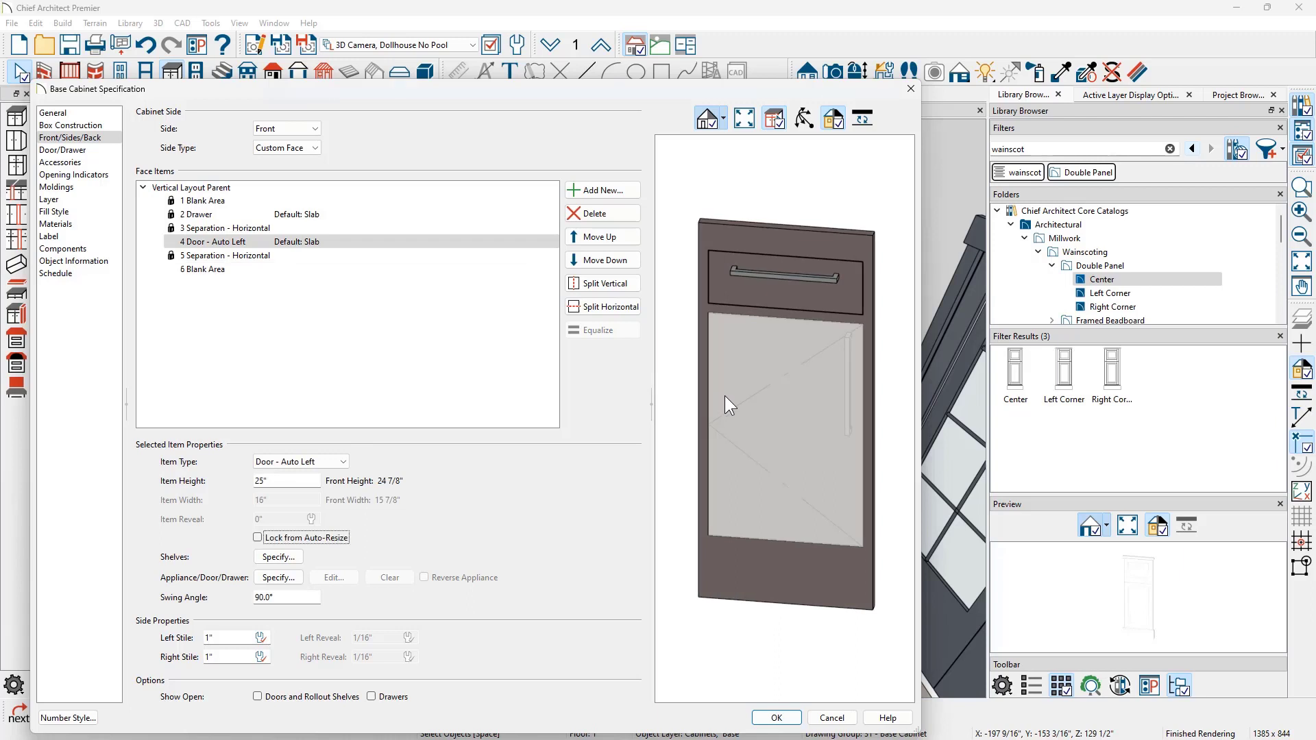
left_click(790, 290)
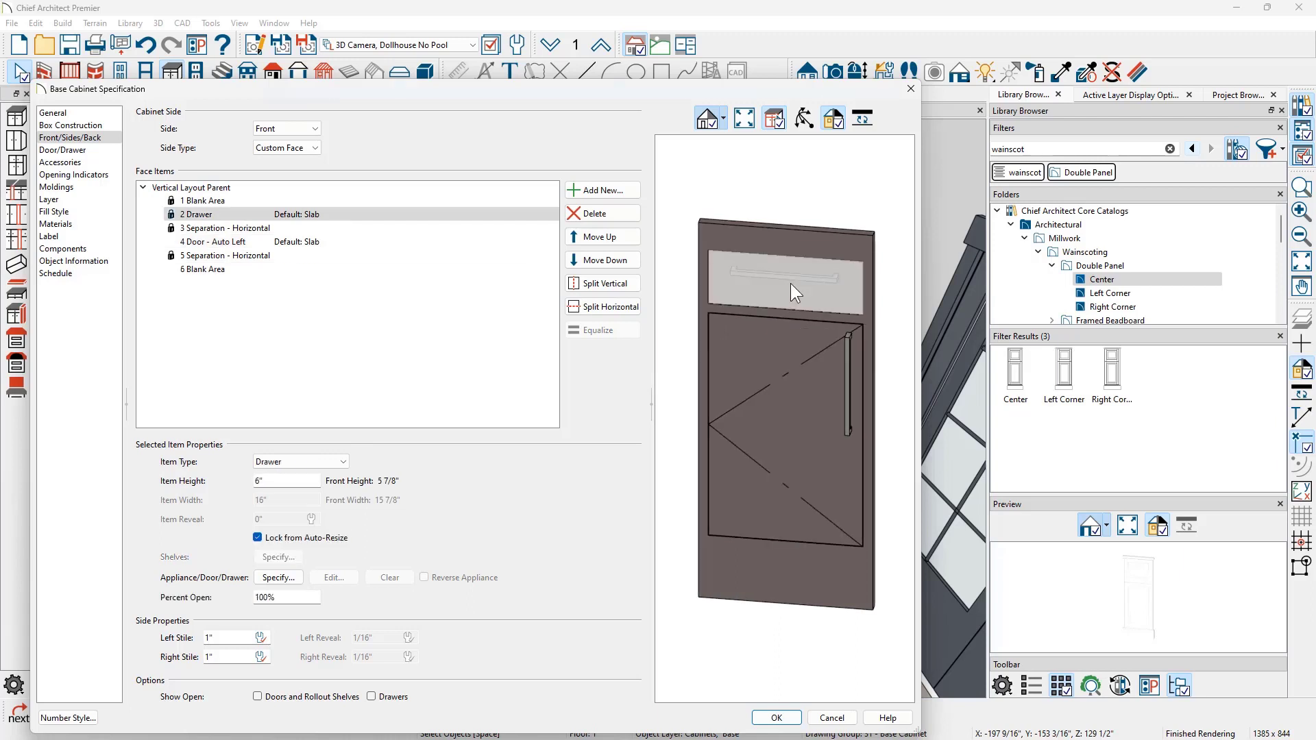
left_click(340, 461)
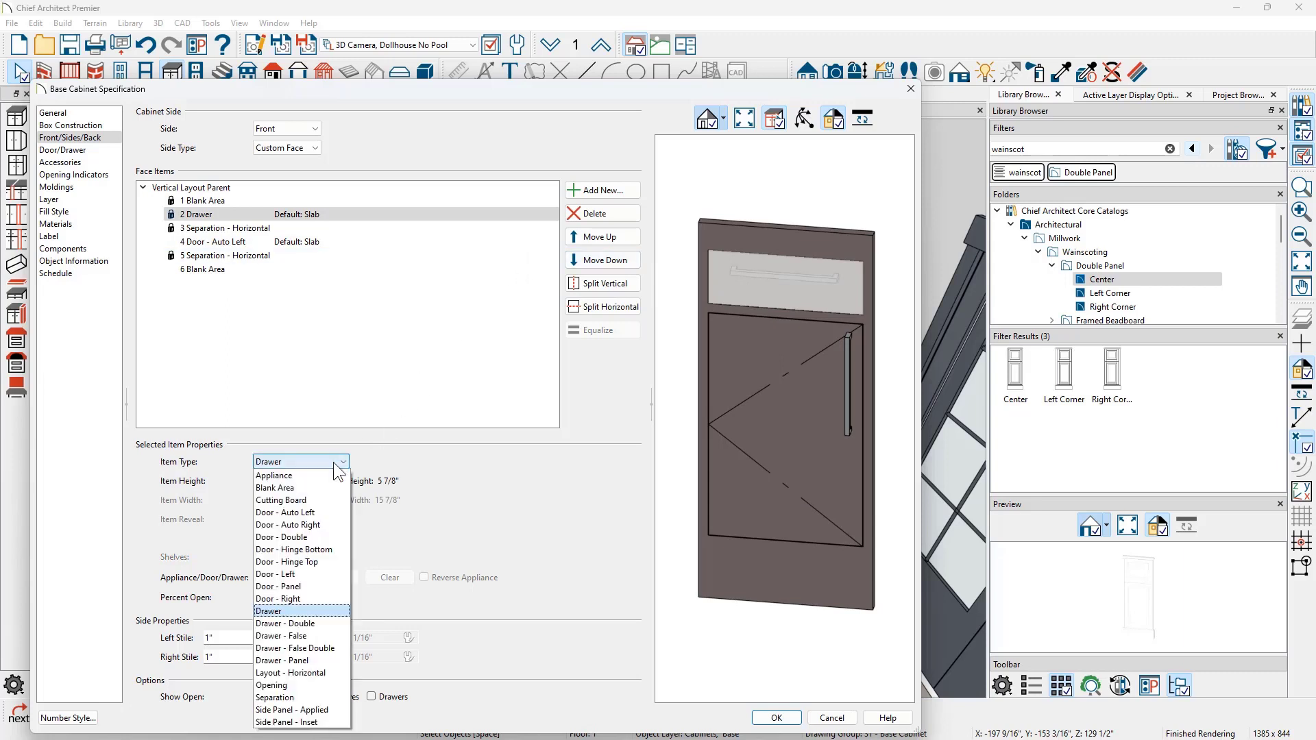
left_click(311, 524)
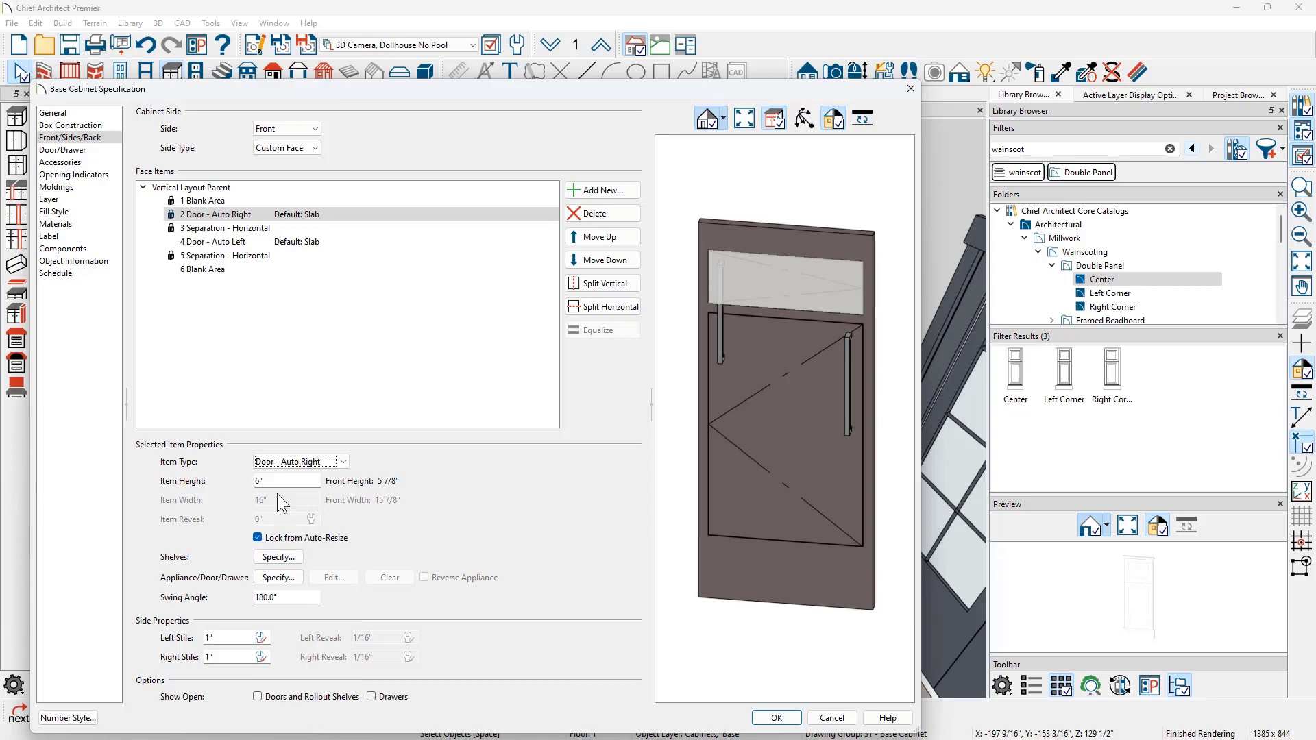
left_click_drag(278, 483, 239, 484)
key("Tab")
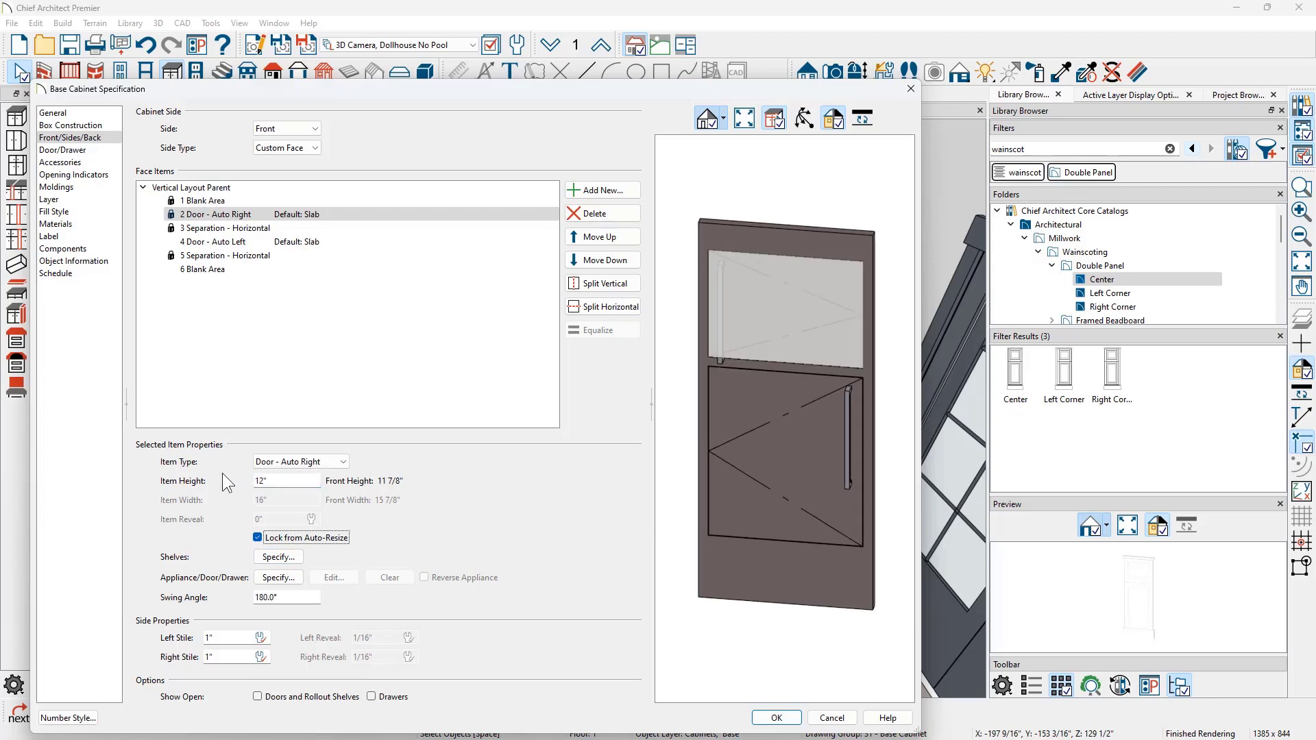
Set the Door Handle Main Style to None on the Door/Drawer page
left_click(72, 153)
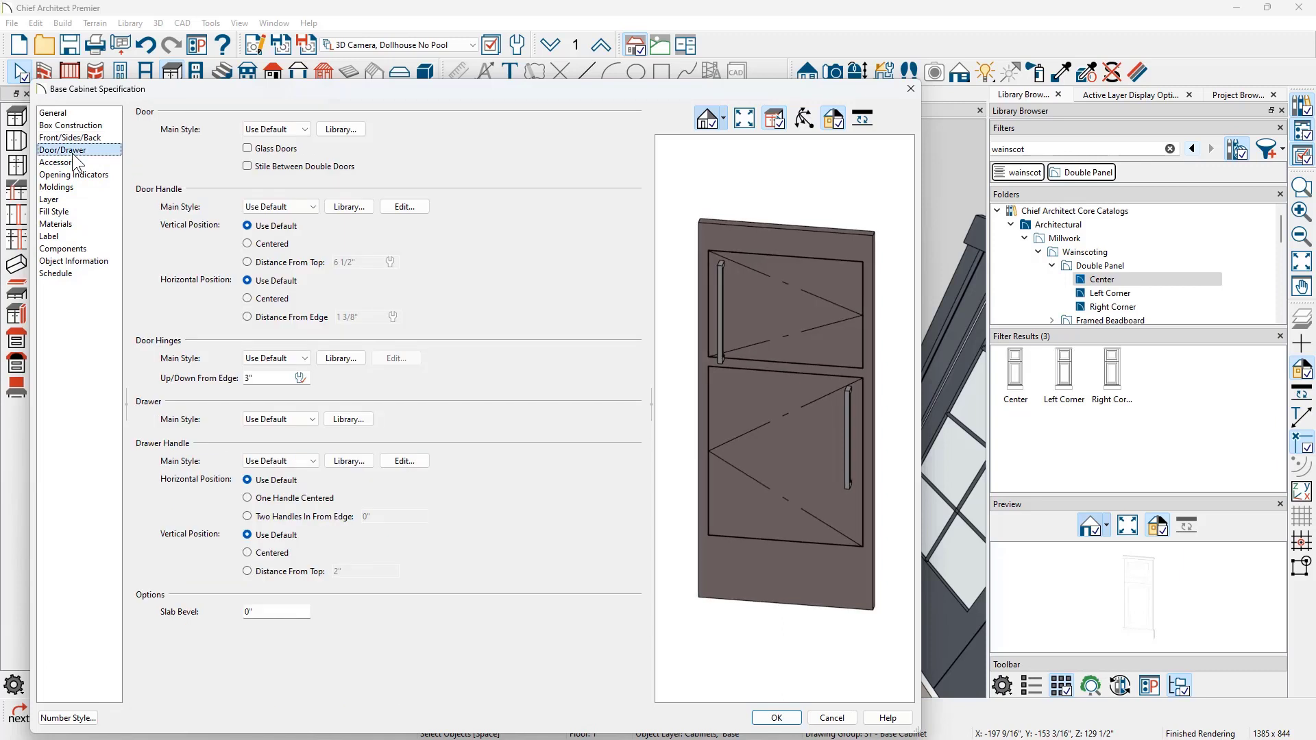
left_click(283, 205)
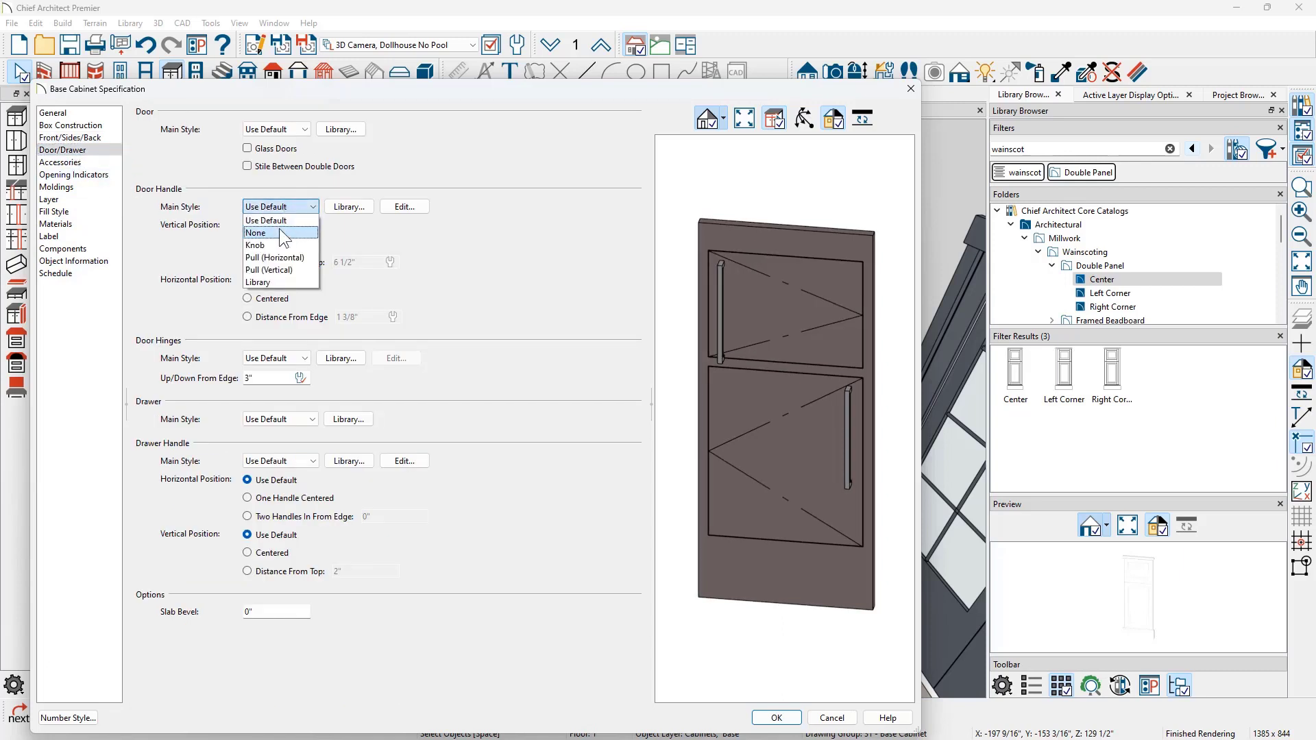
left_click(279, 233)
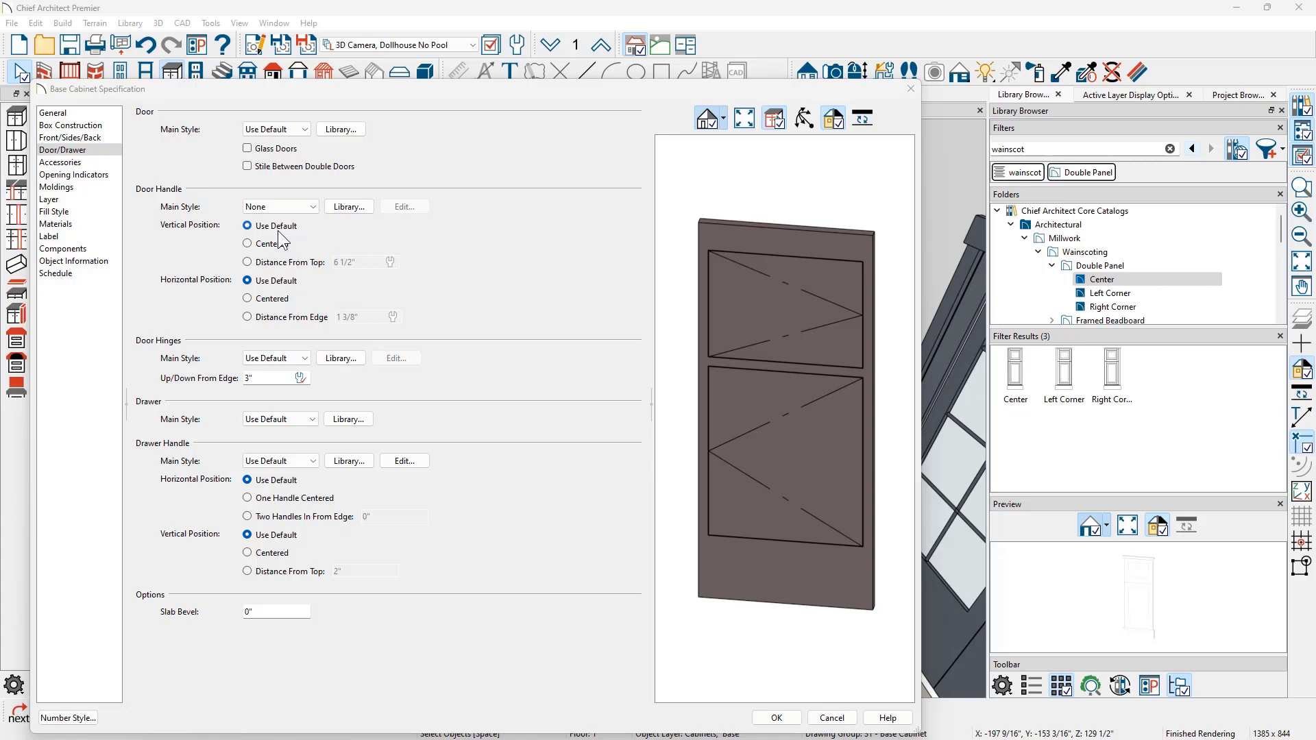
Add the CA-29 chair rail profile as the cabinet's top molding
left_click(57, 187)
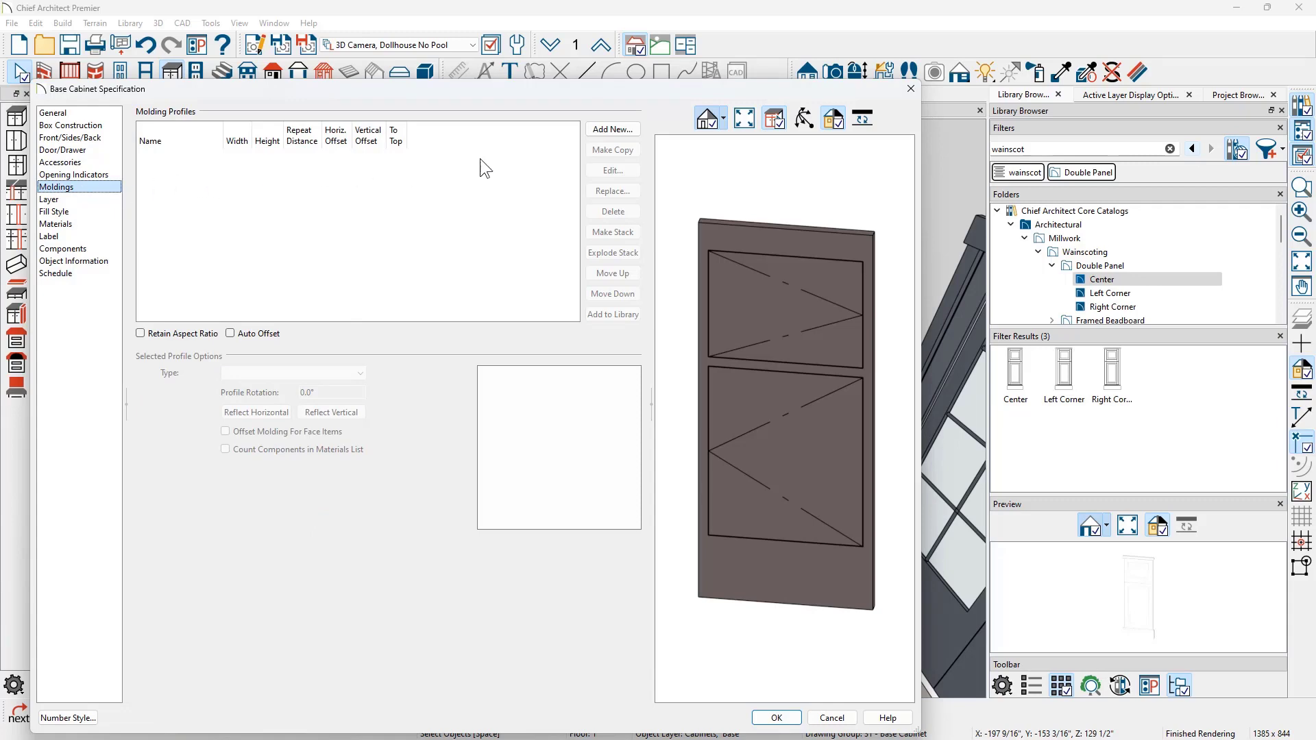
left_click(607, 127)
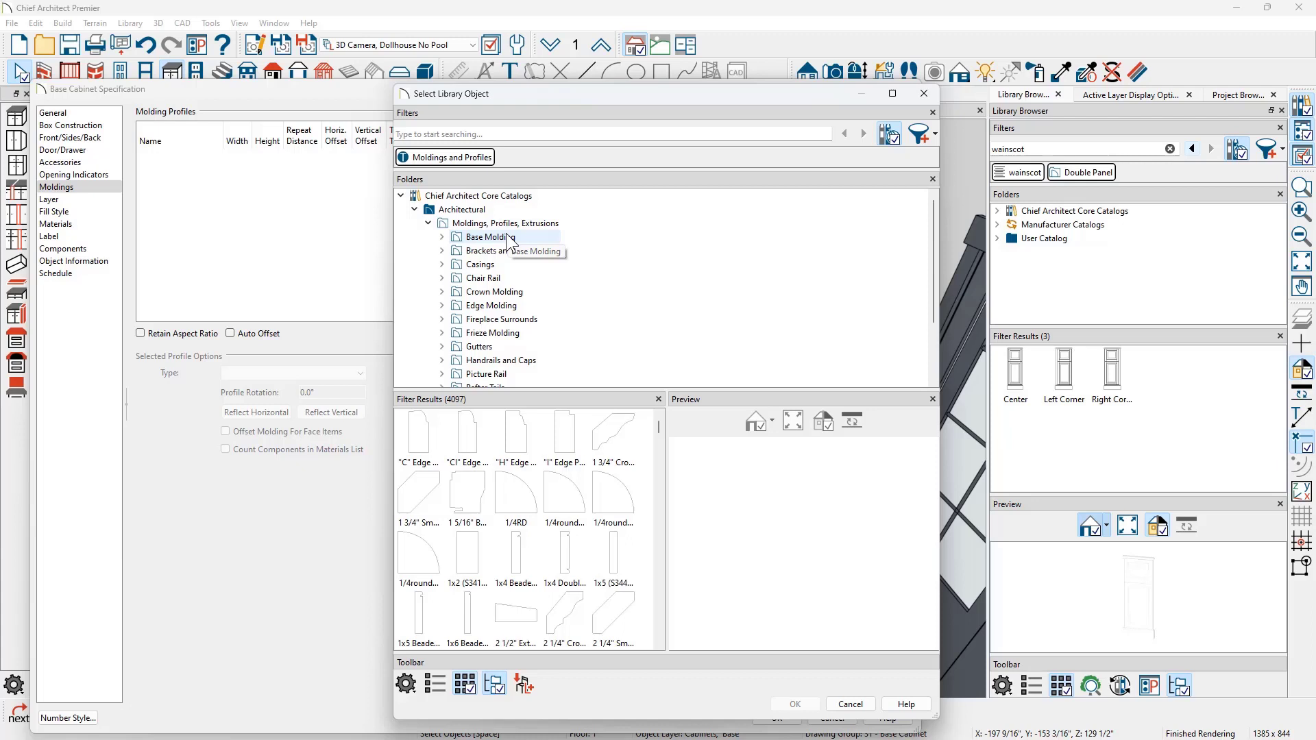
left_click(442, 277)
left_click(487, 278)
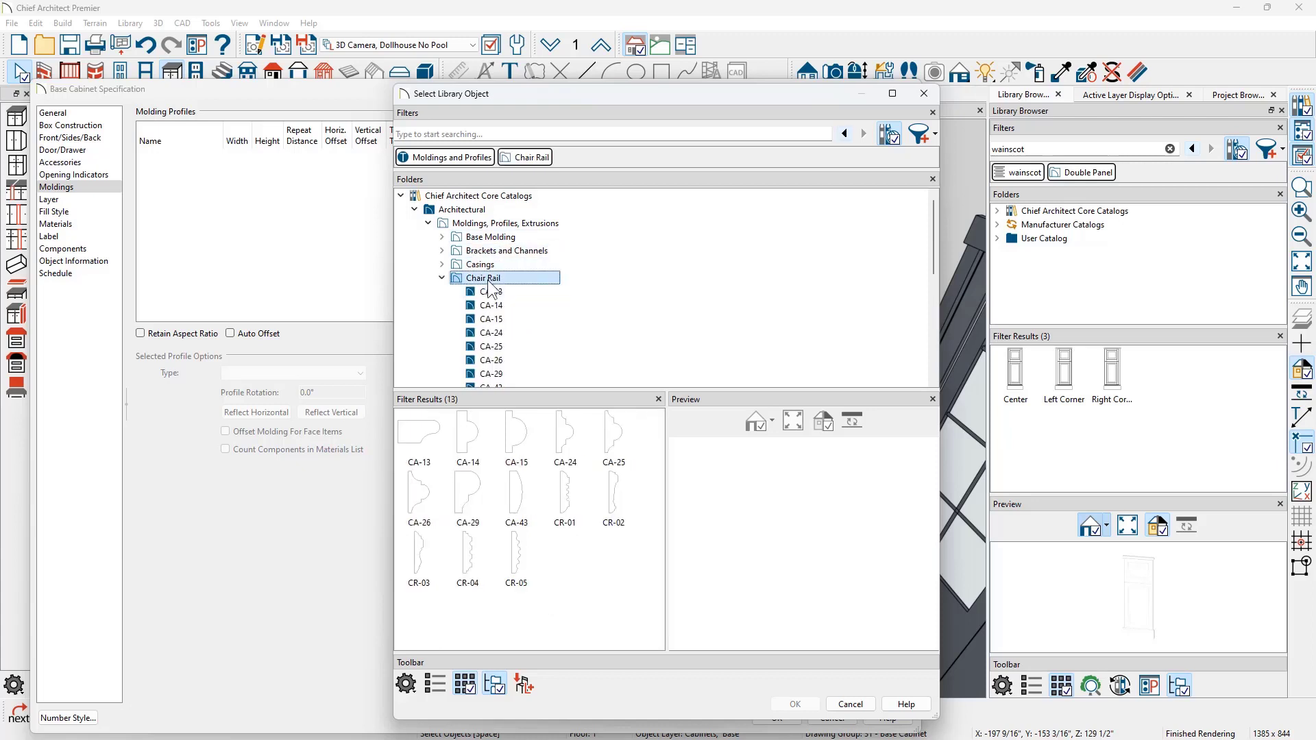
left_click(469, 513)
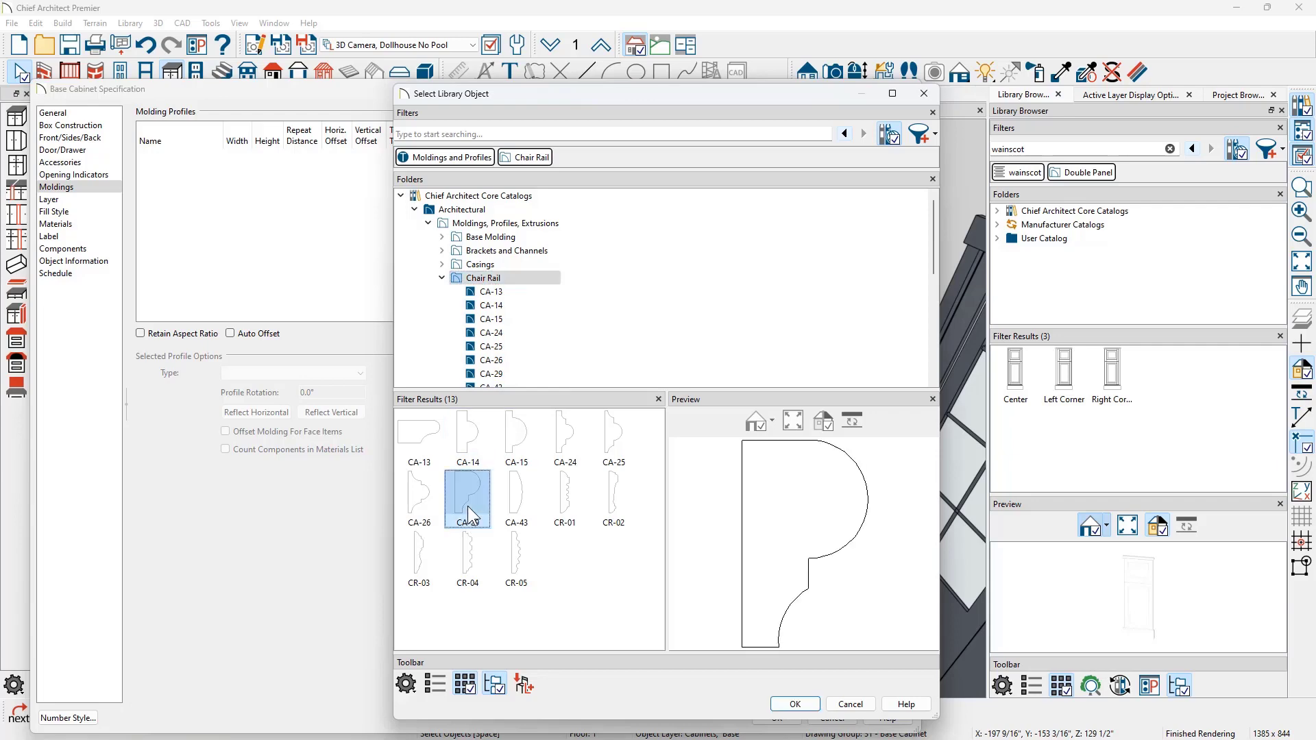
left_click(795, 705)
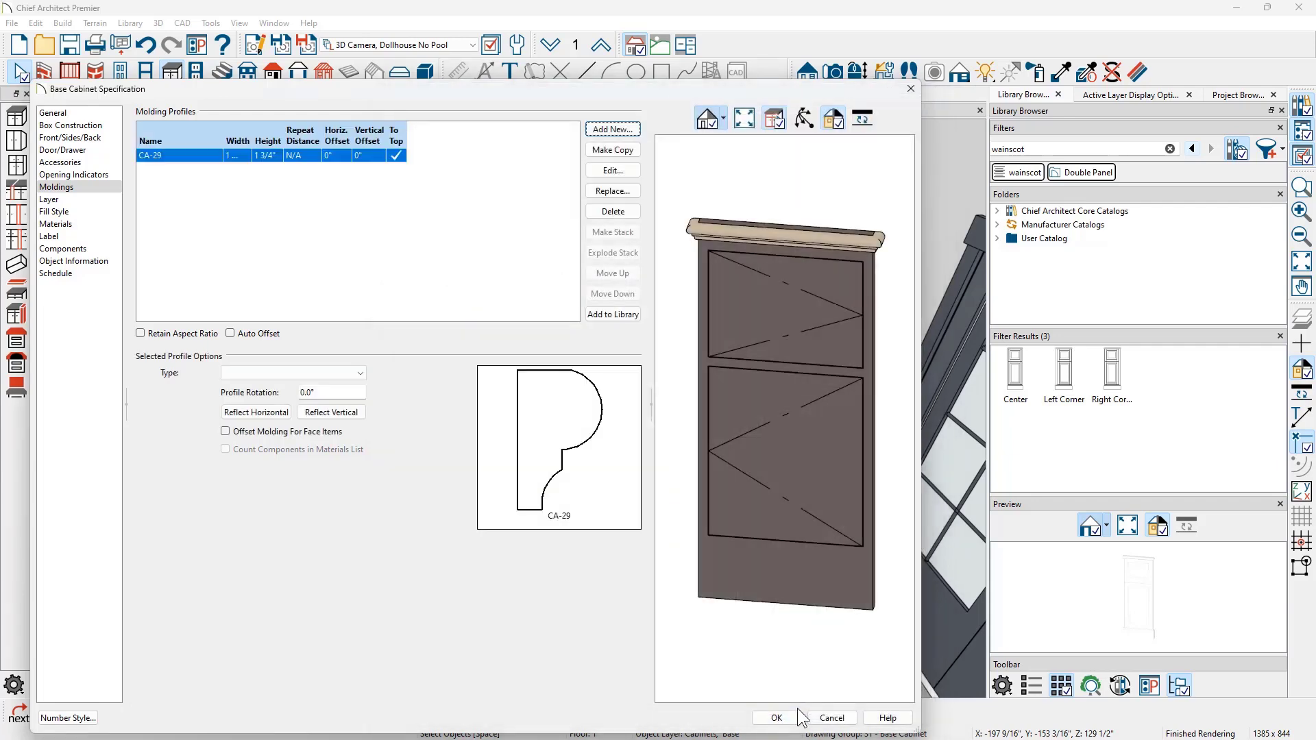
Size the CA-29 molding to 3" high and 2" wide with a -1/2" vertical offset
left_click(261, 152)
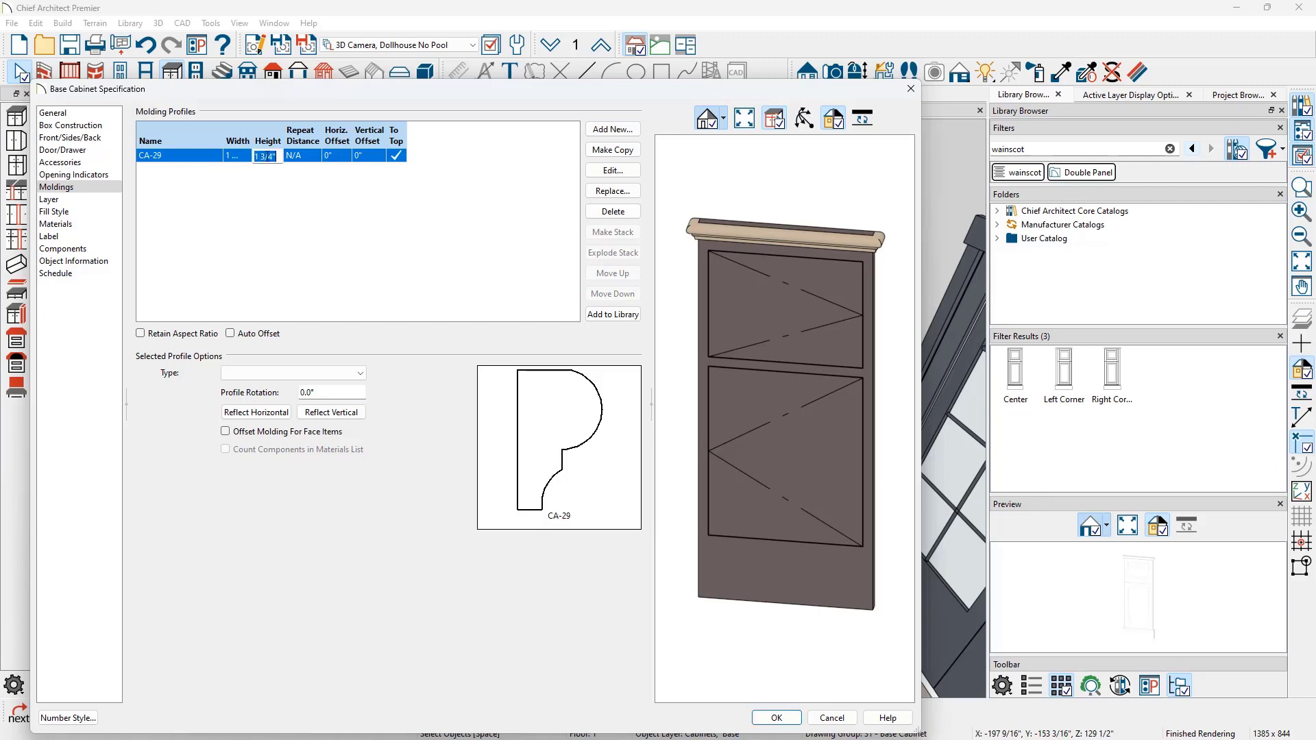
type("3")
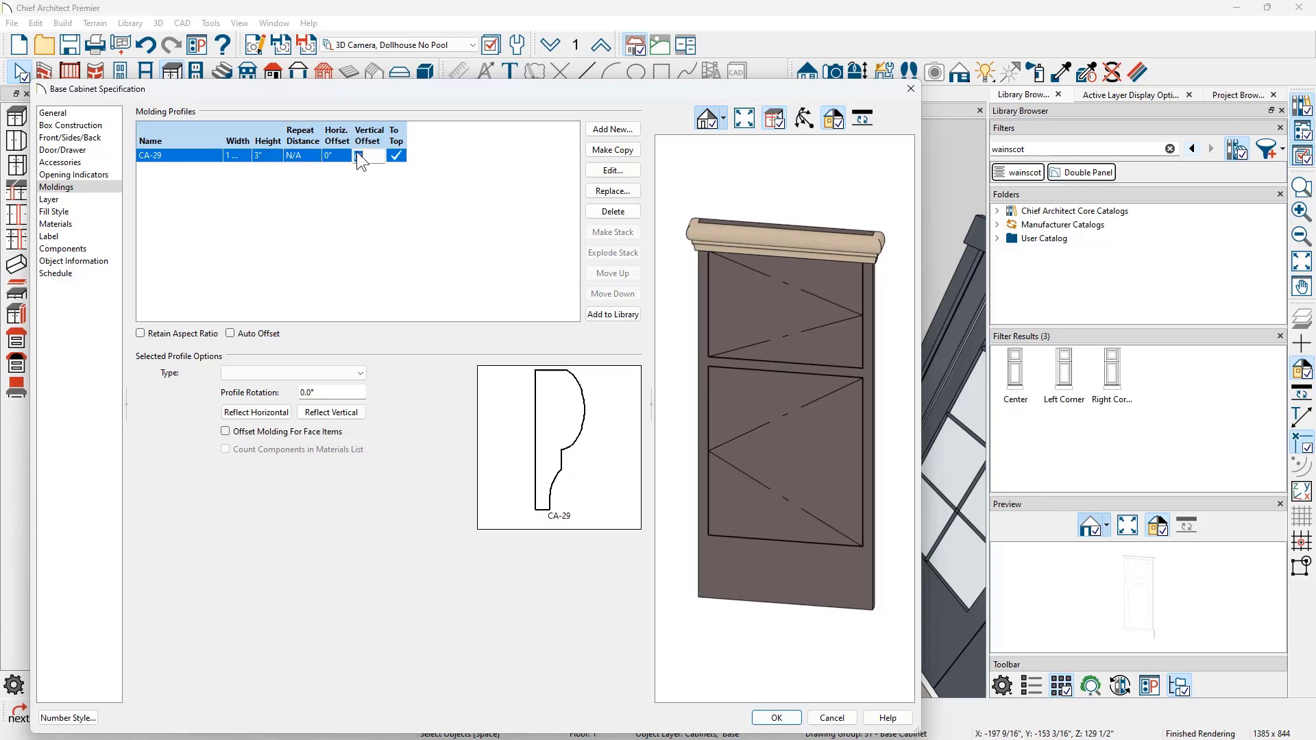
left_click(375, 155)
key("Return")
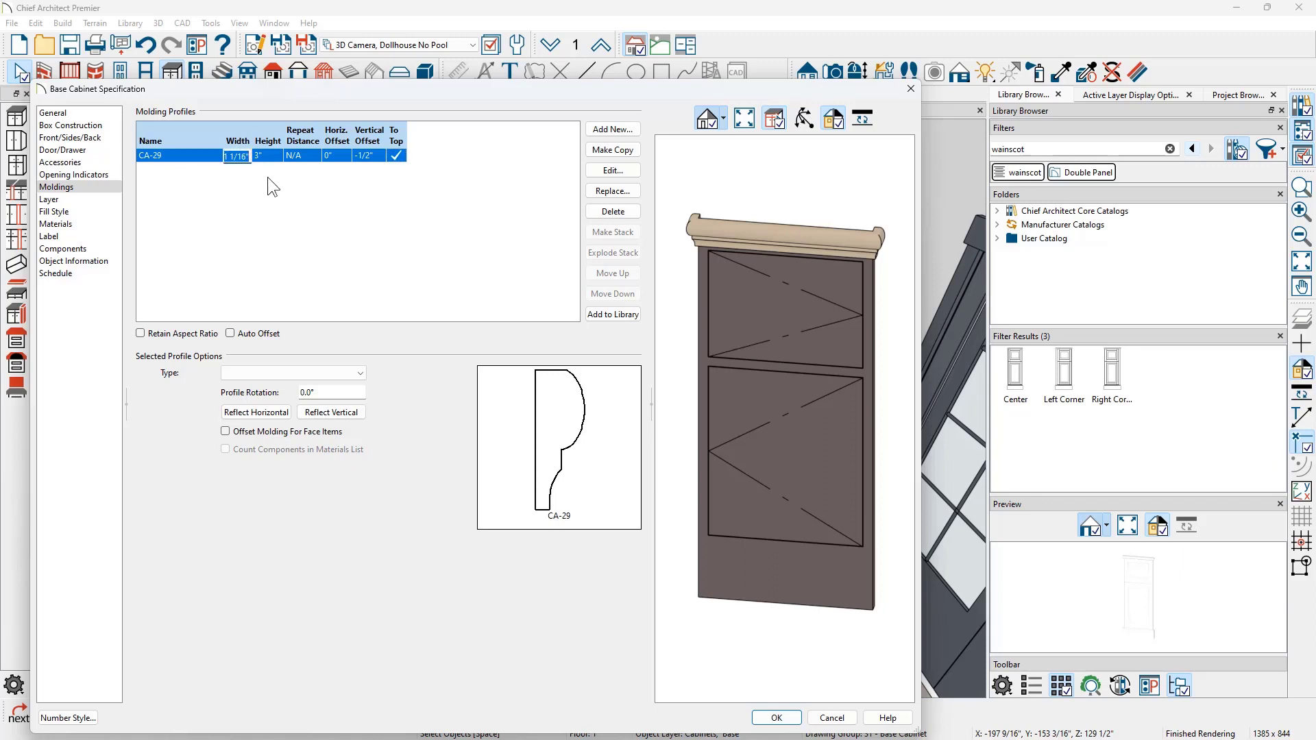
type("2")
key("Tab")
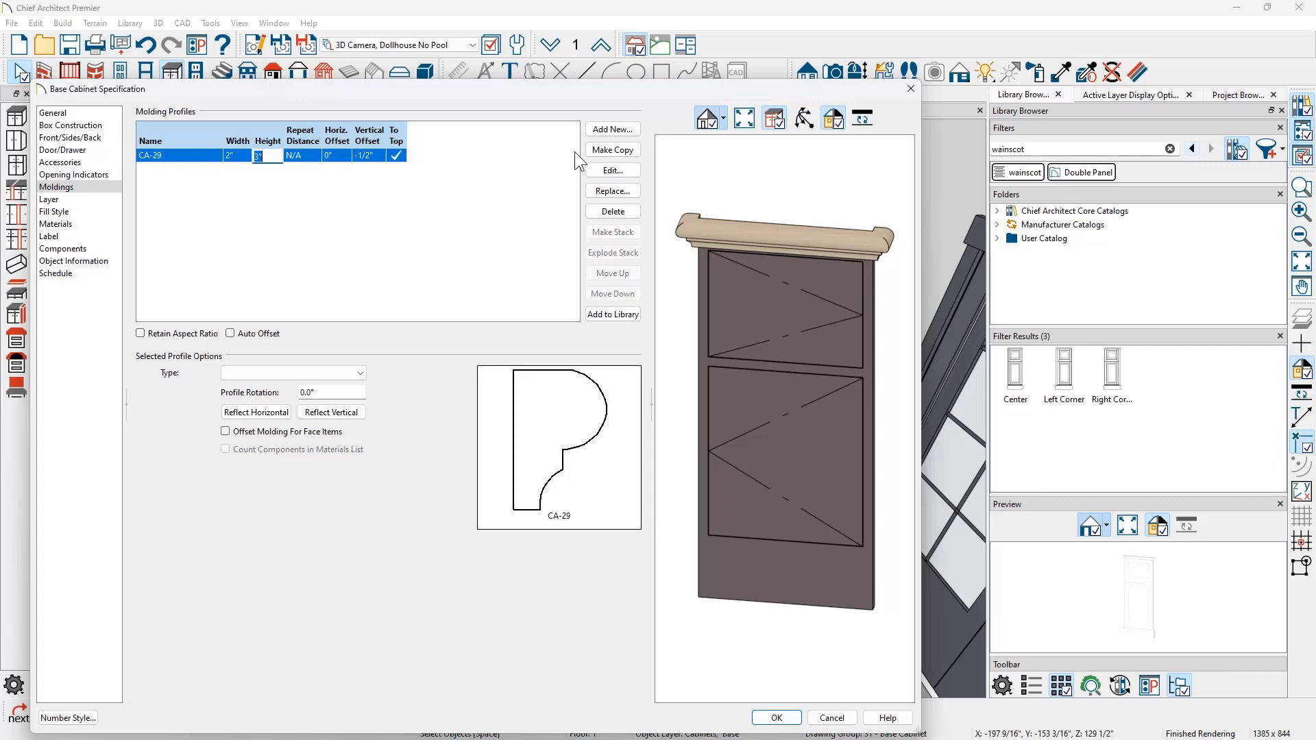
left_click(613, 132)
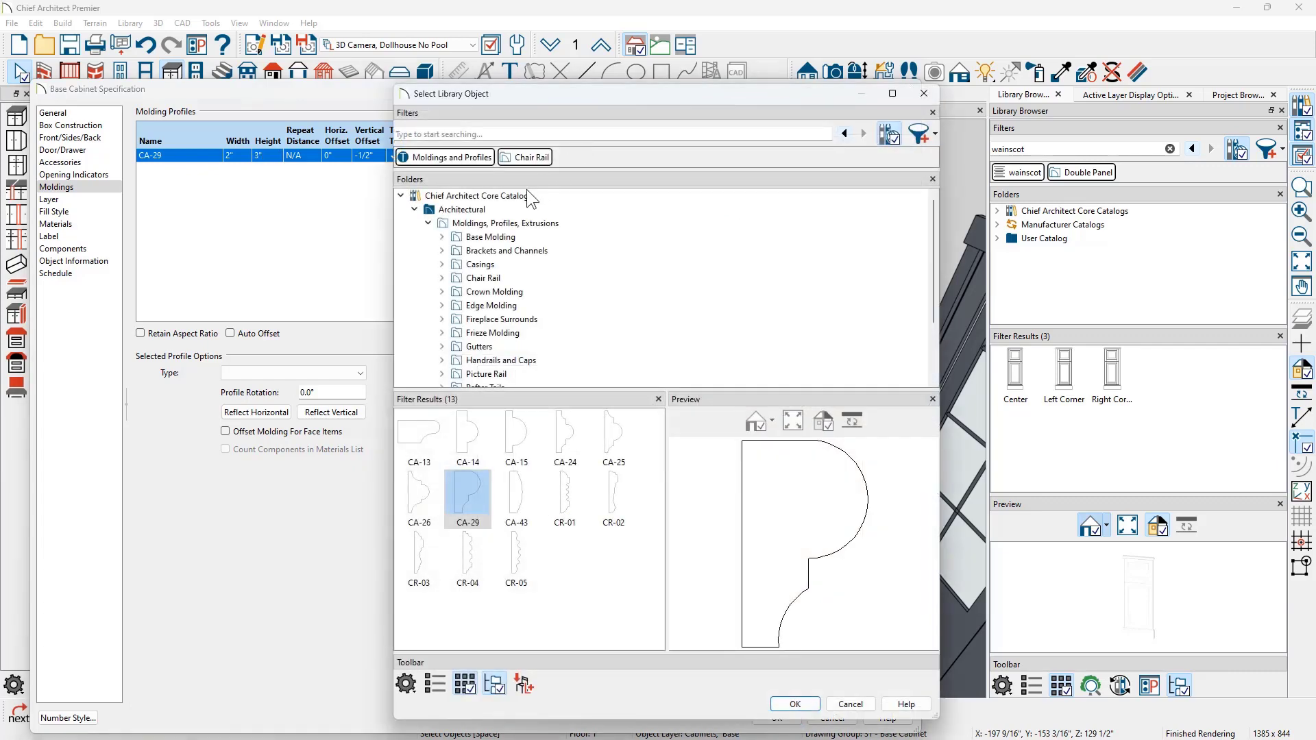
Add CA-52 base molding at 2" wide and 6 1/2" high, with To Top unchecked
left_click(441, 236)
left_click(471, 239)
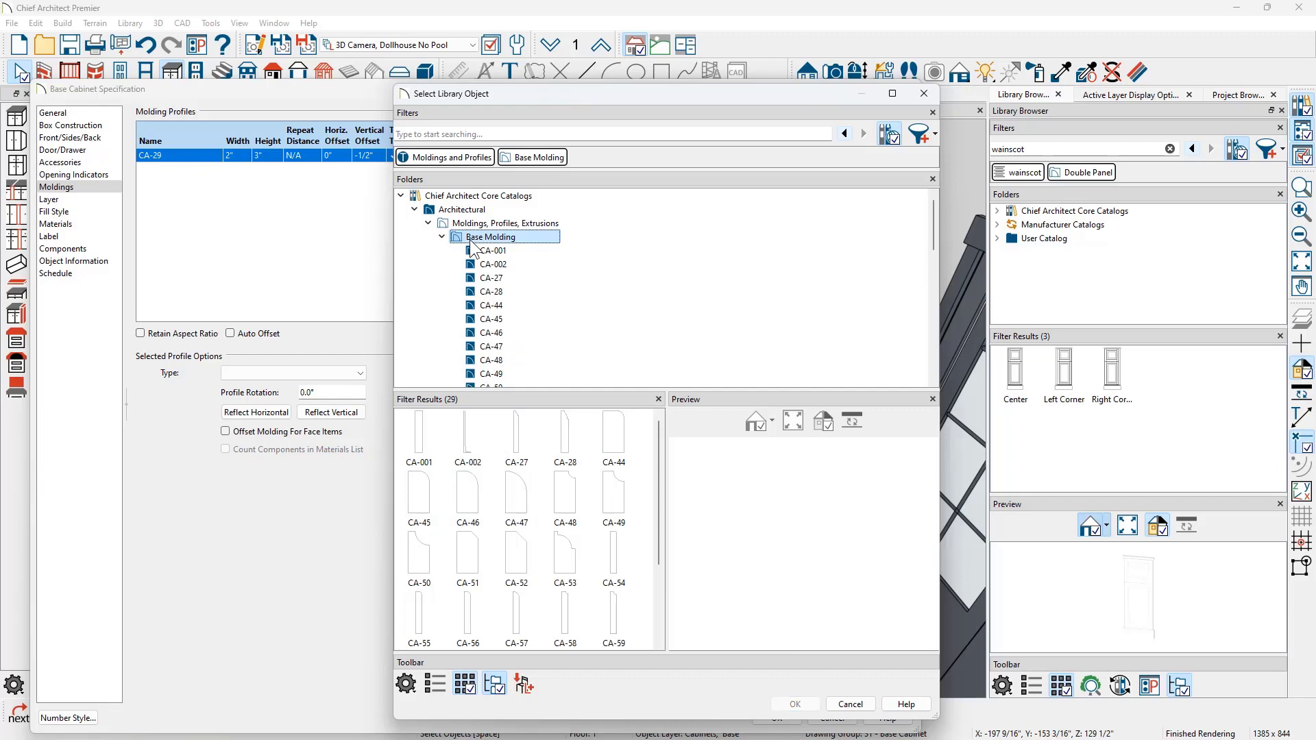
left_click(516, 556)
left_click(791, 705)
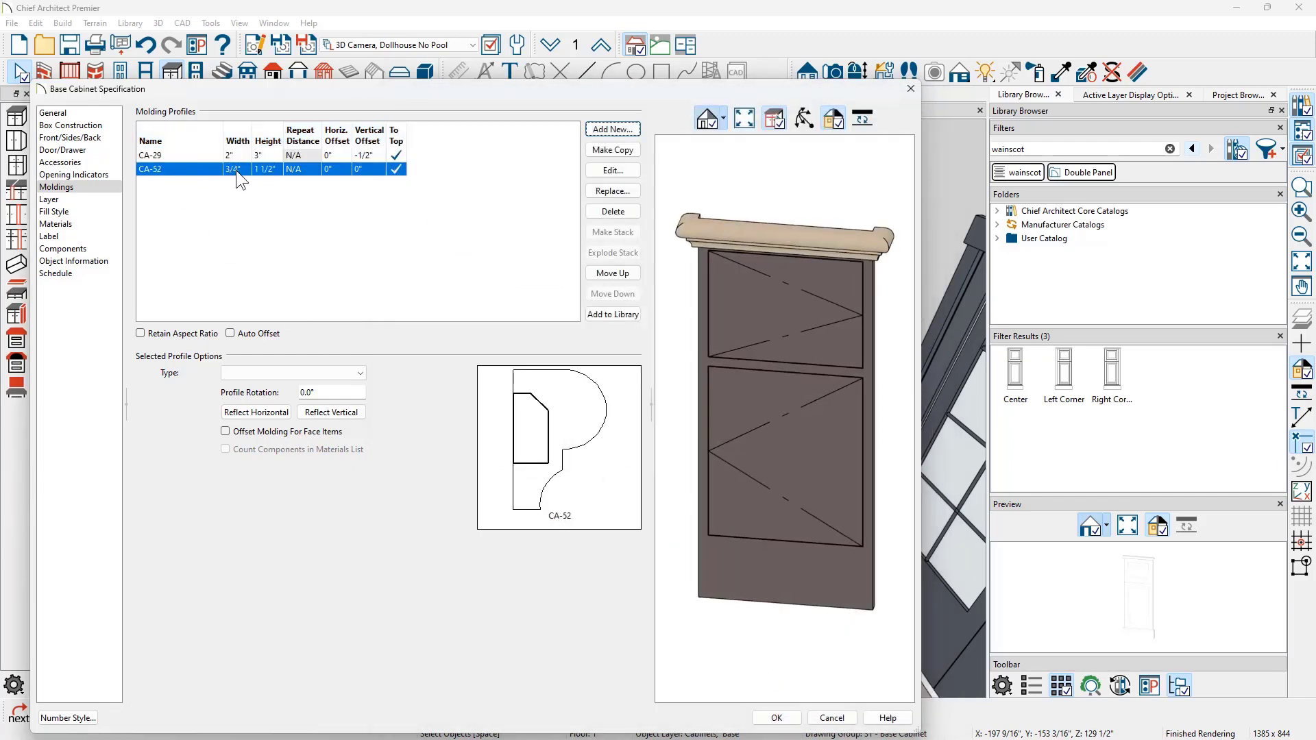
left_click(237, 171)
type("2")
key("Tab")
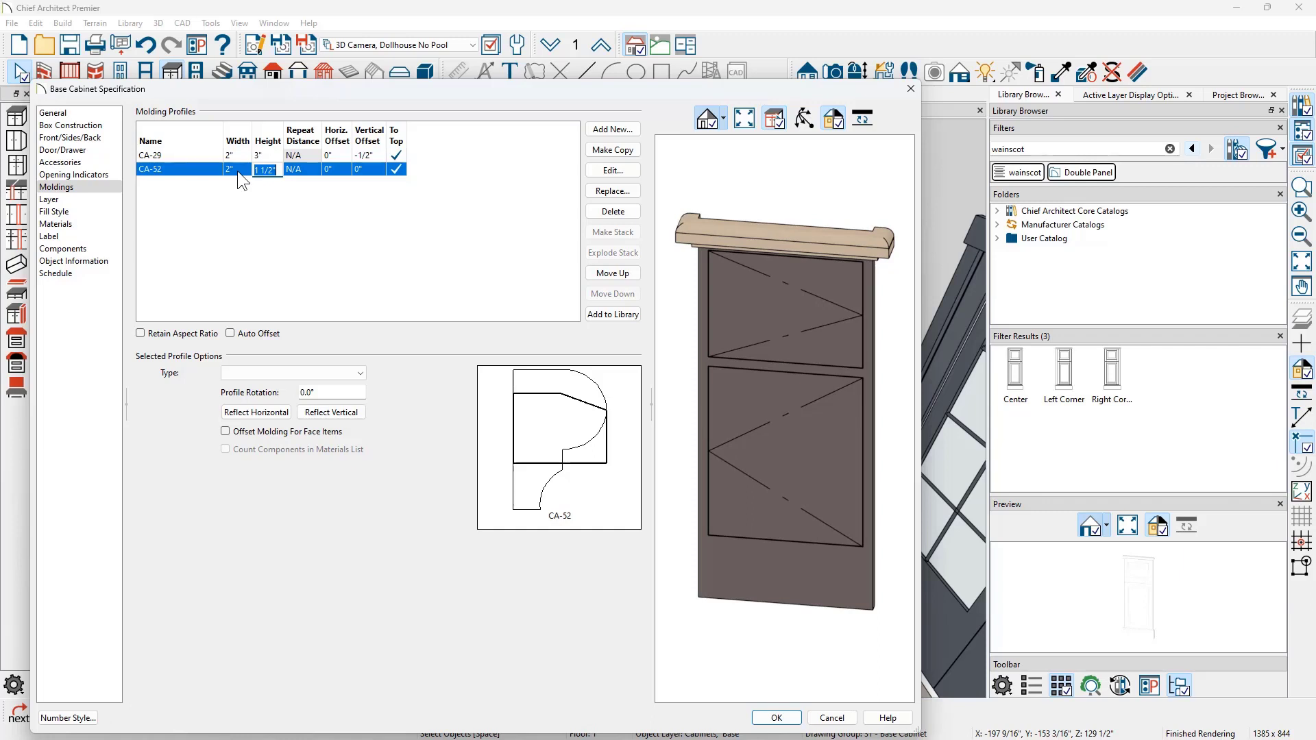
type("6.5")
key("Tab")
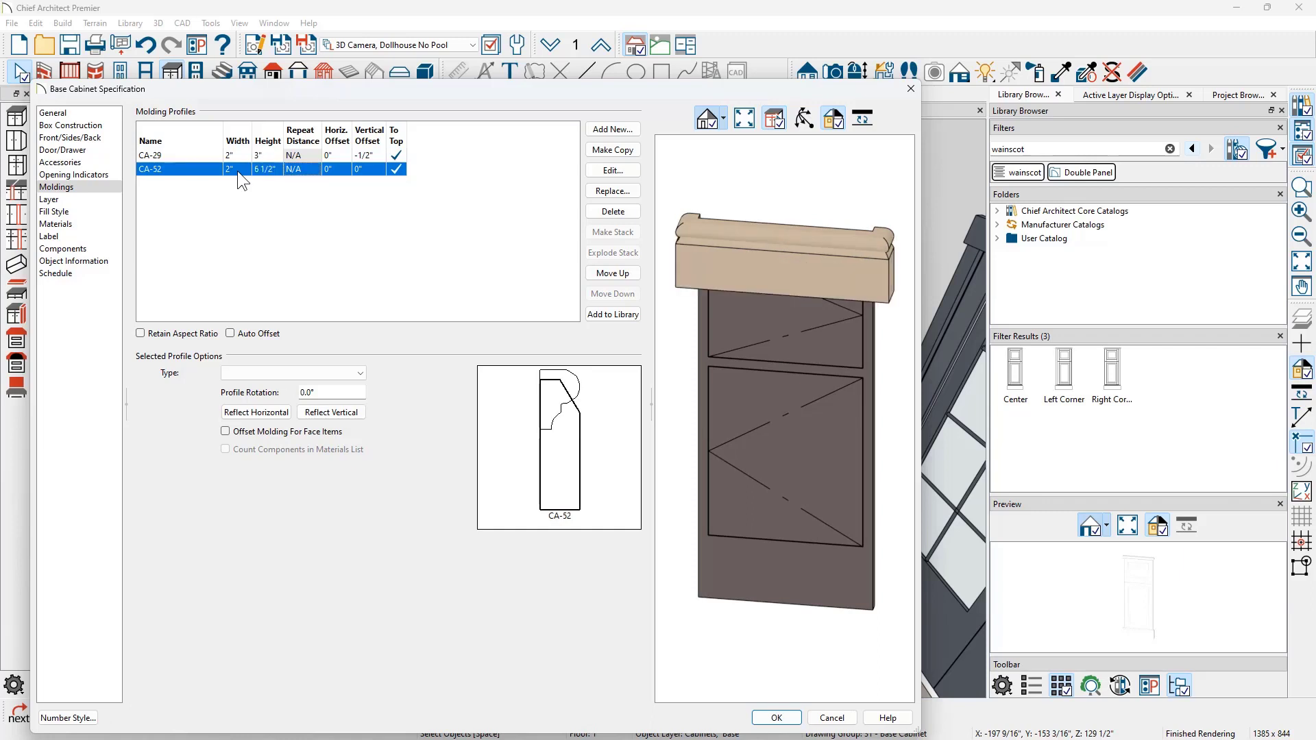
left_click(393, 168)
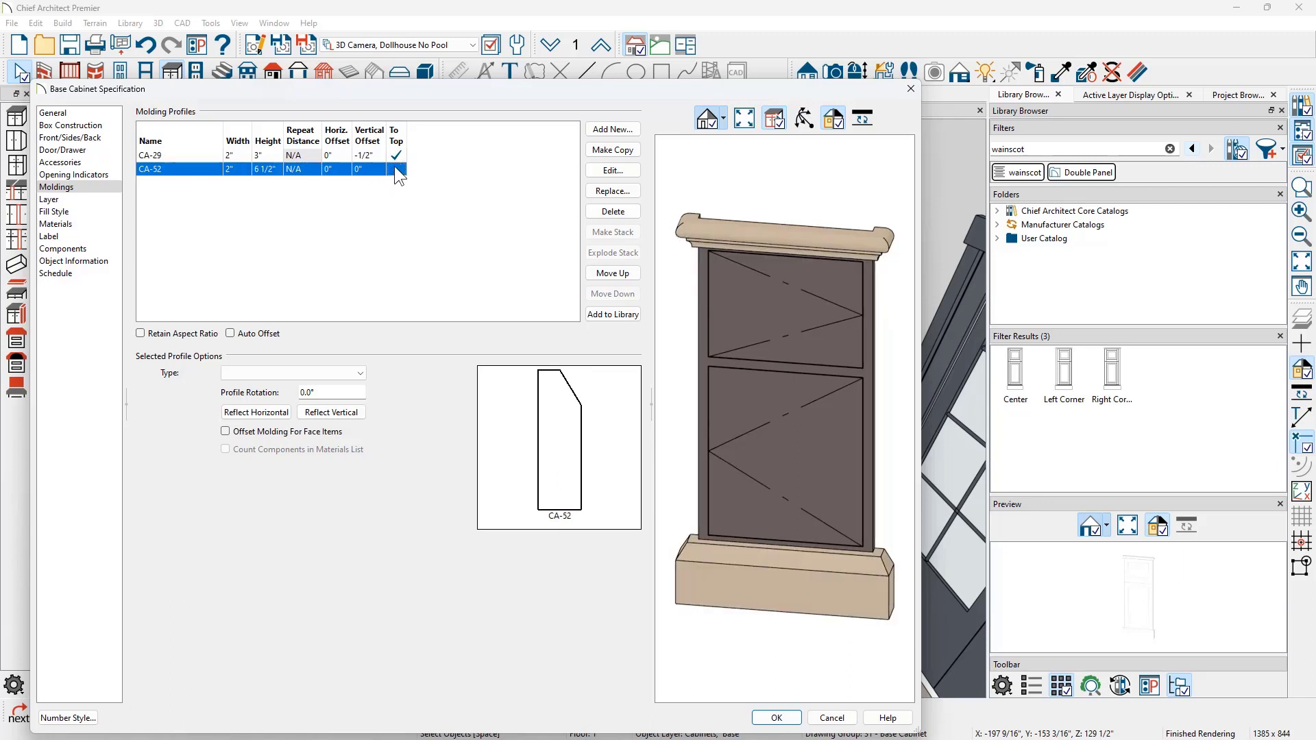
Accept the molding changes and pick the Andover door style from American Woodmark's Timberlake catalog
left_click(774, 717)
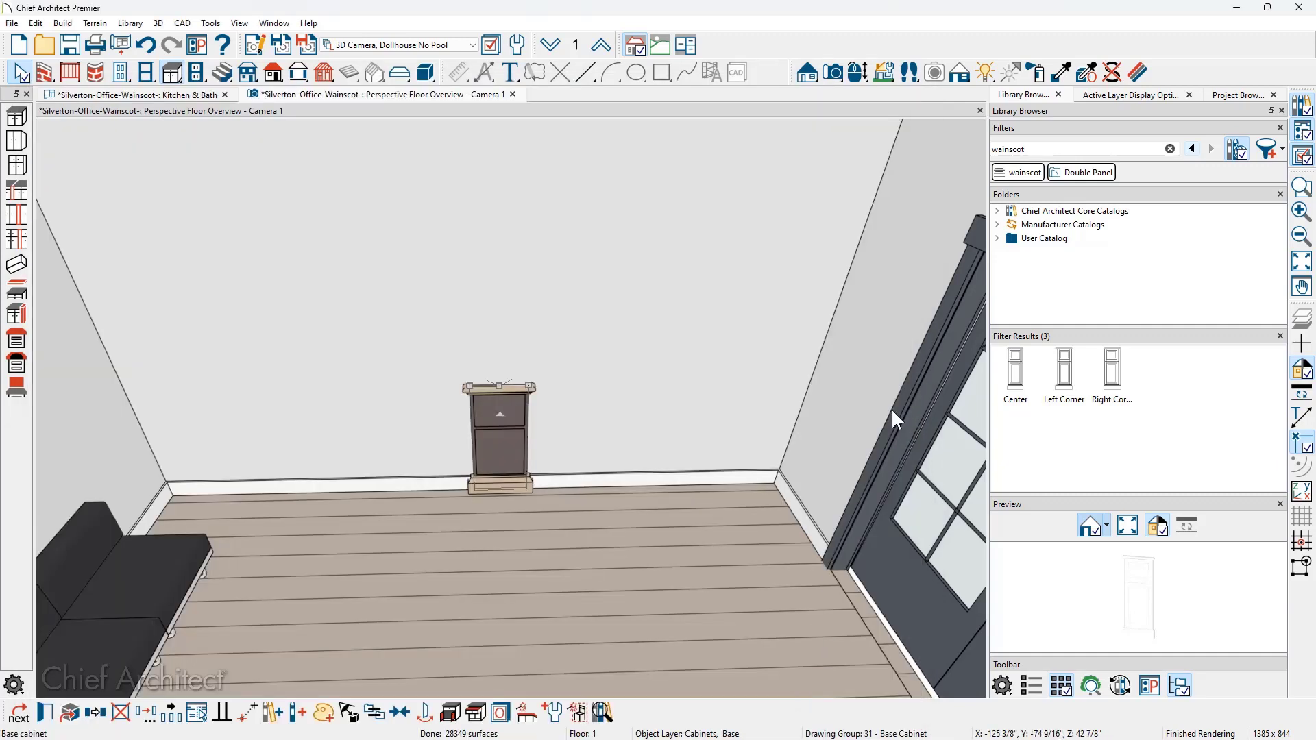
left_click(1170, 149)
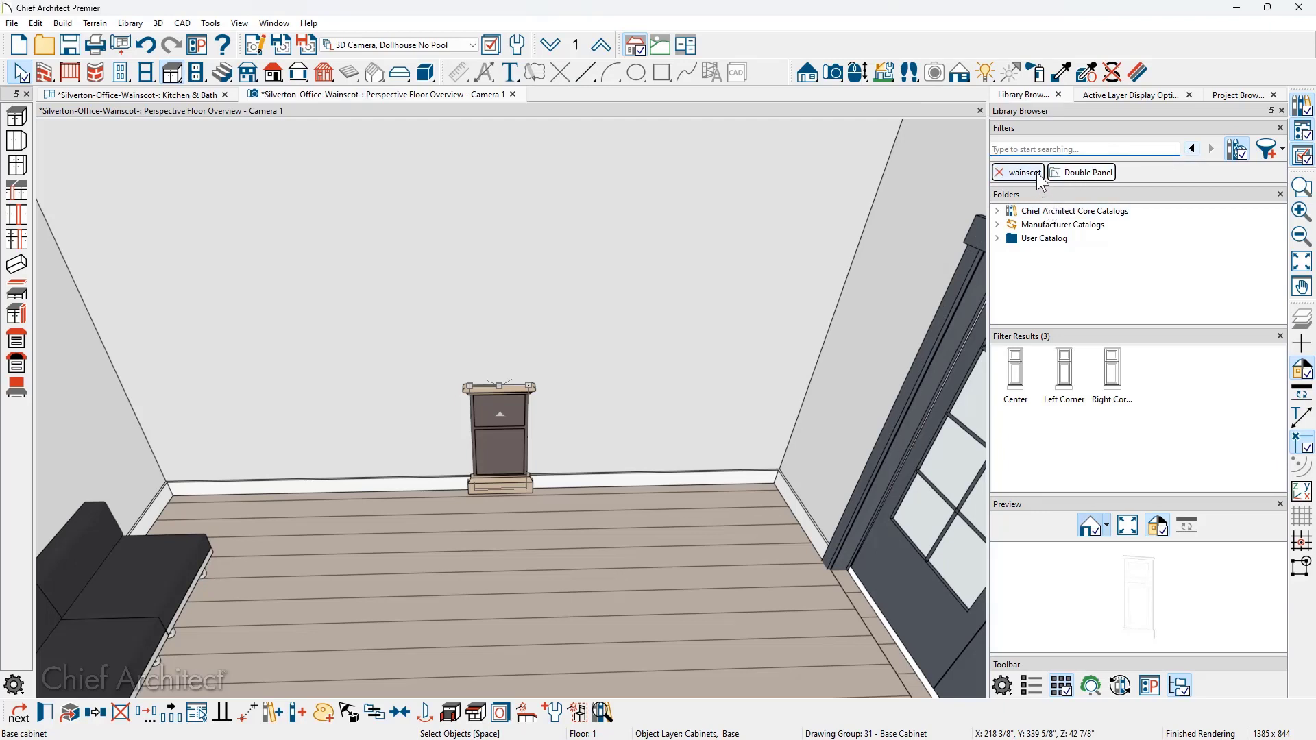
left_click(999, 172)
left_click(999, 172)
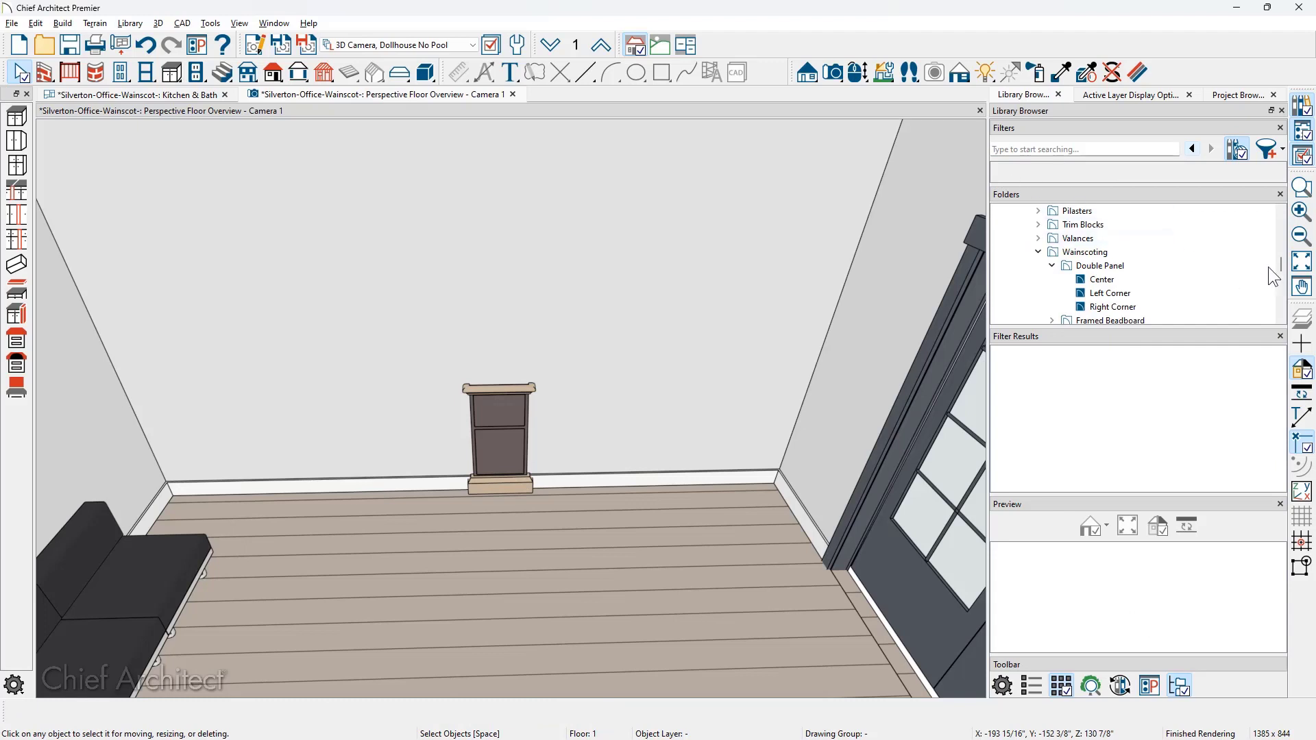
left_click_drag(1281, 266, 1274, 209)
left_click(997, 211)
left_click(998, 238)
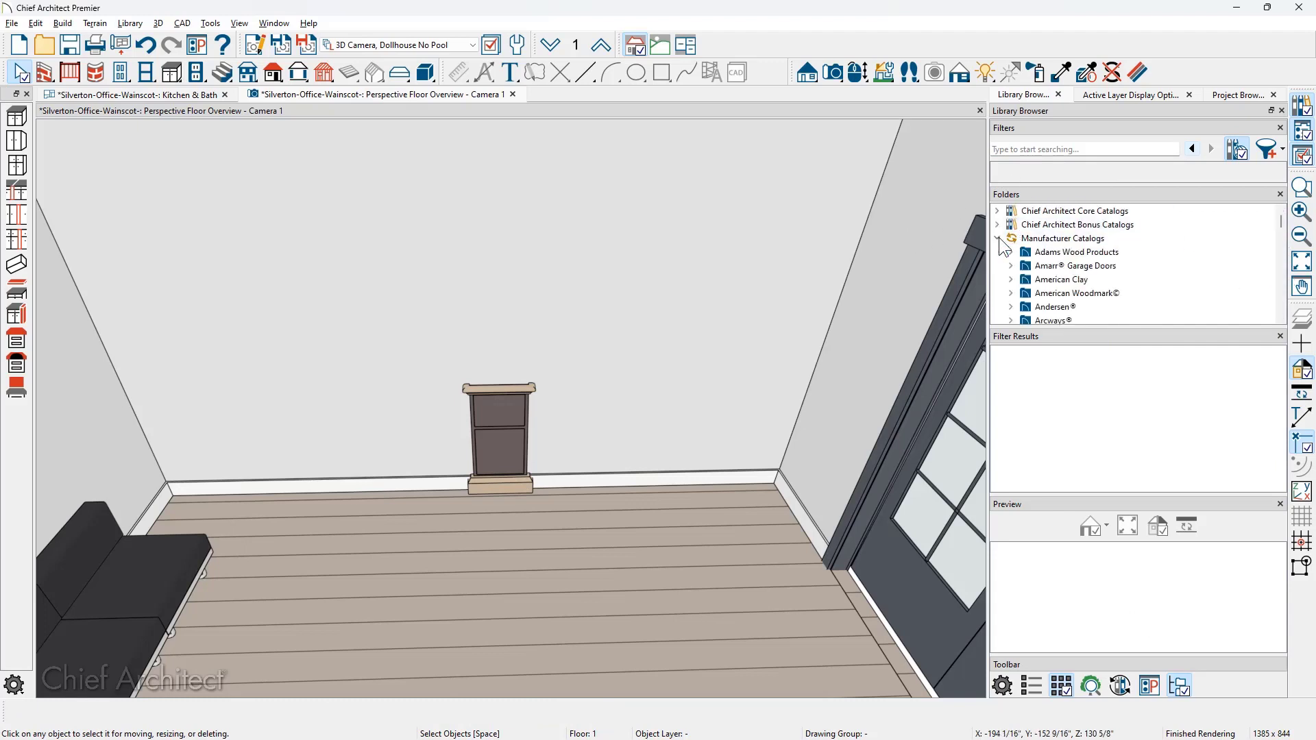
left_click(1054, 240)
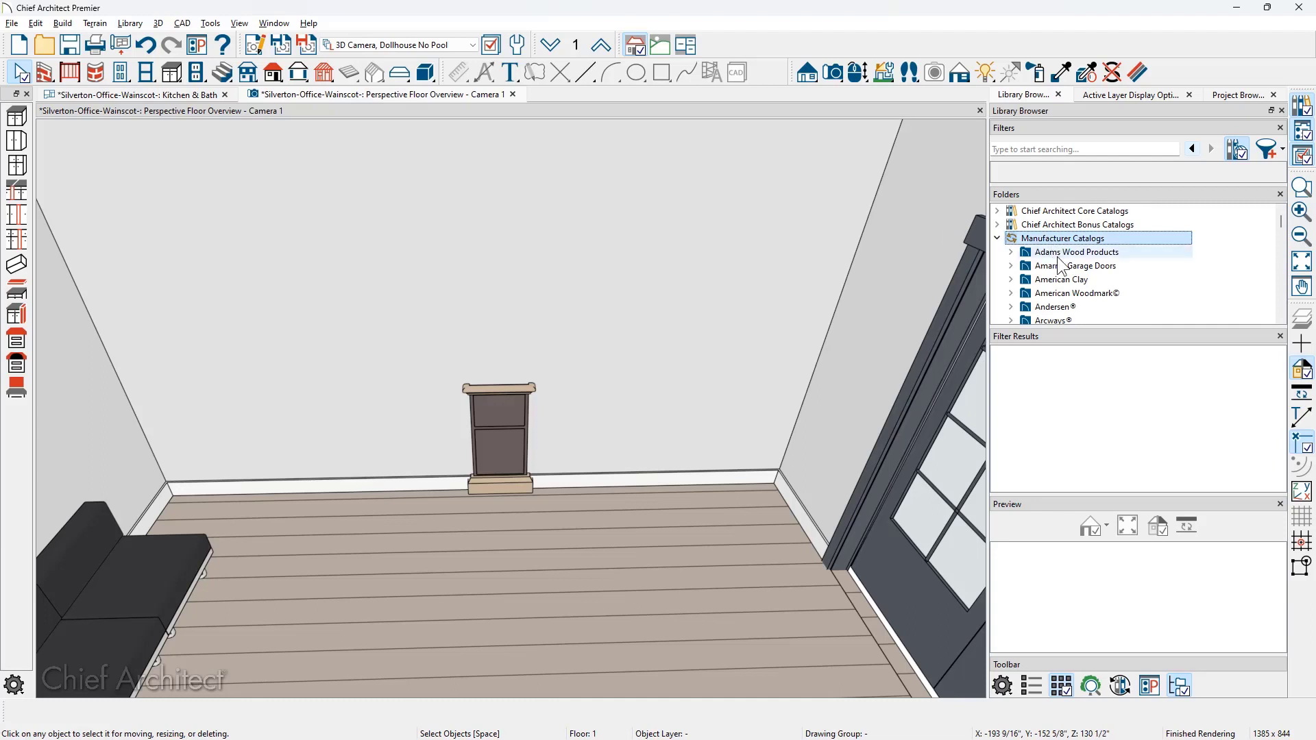
left_click(1010, 293)
left_click(1071, 307)
left_click(1062, 373)
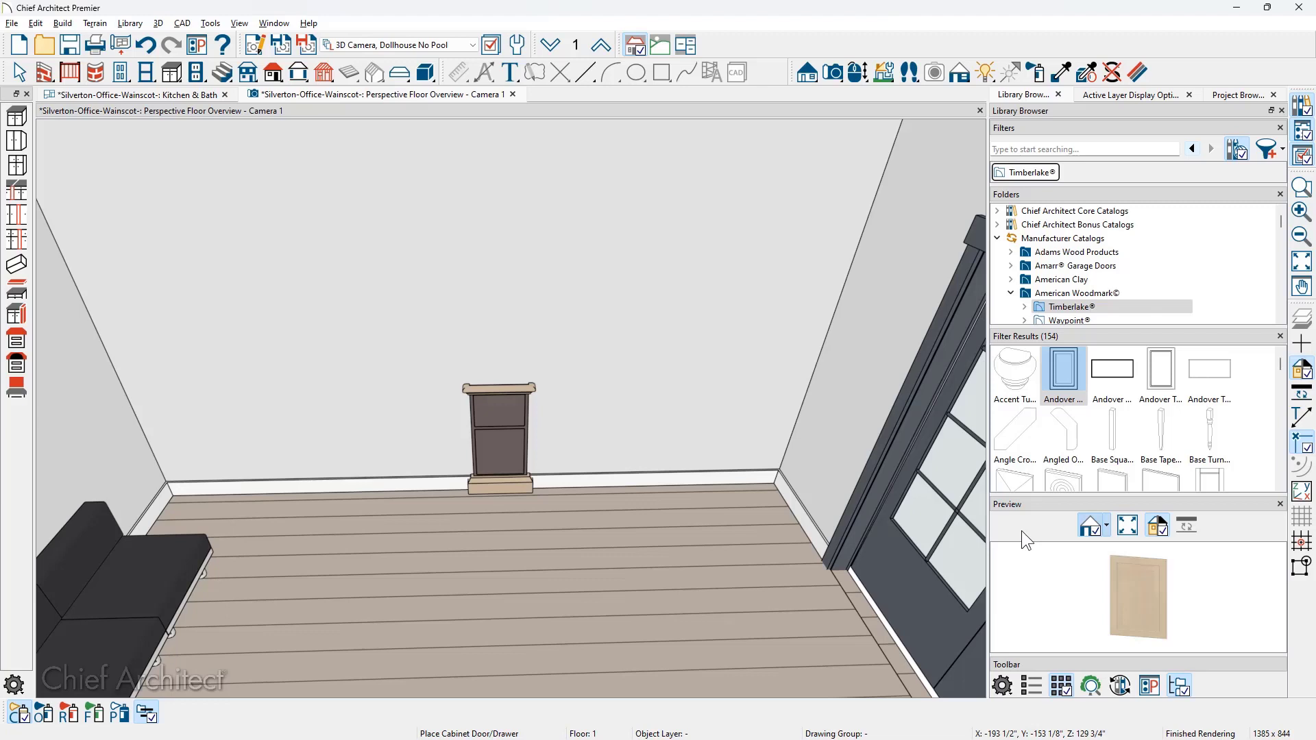
Apply Andover to the drawer front and door, then give them the Alder Mocha finish
left_click(508, 419)
left_click(505, 448)
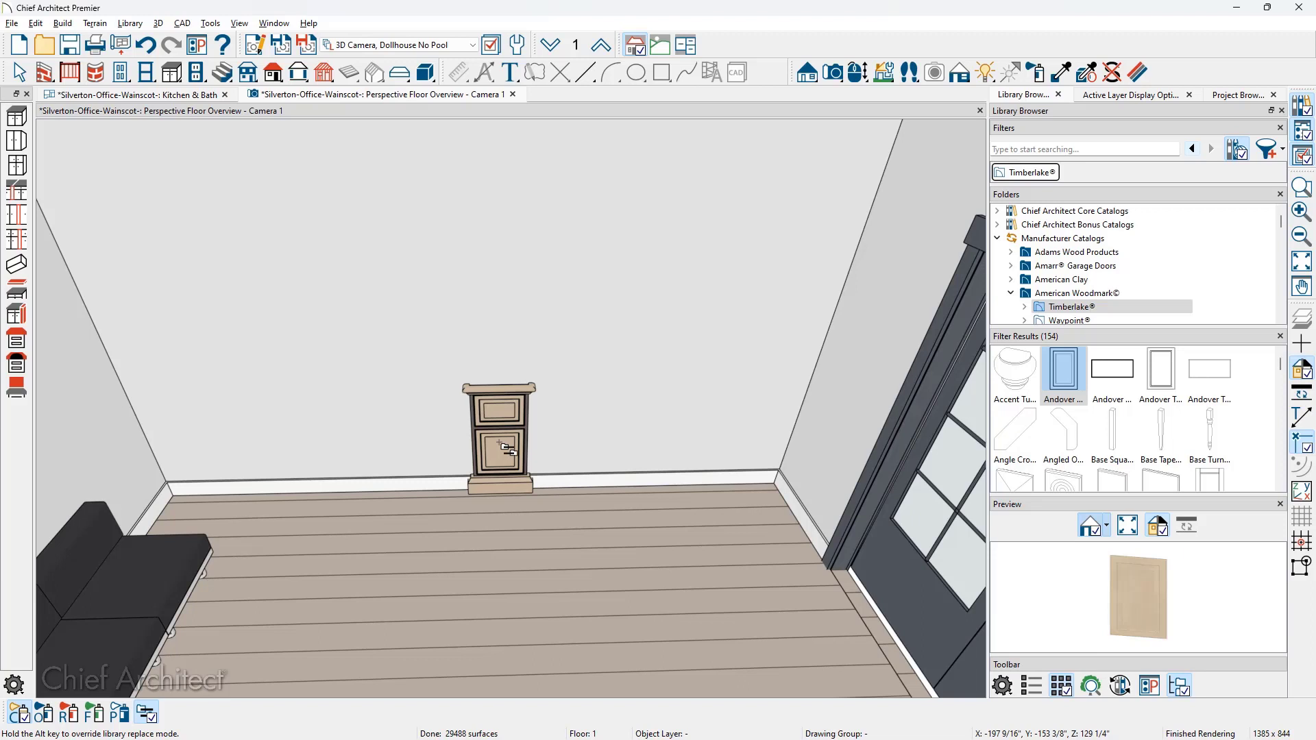
left_click(1060, 72)
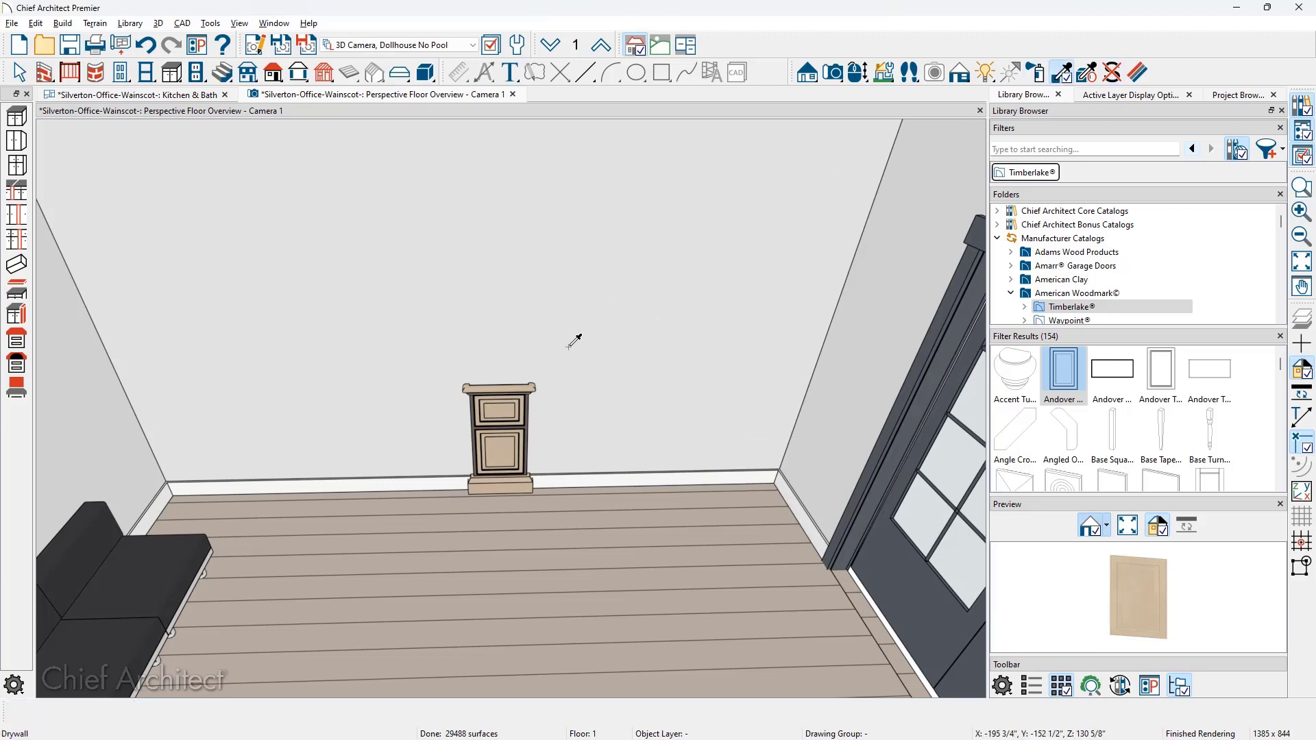
left_click(533, 429)
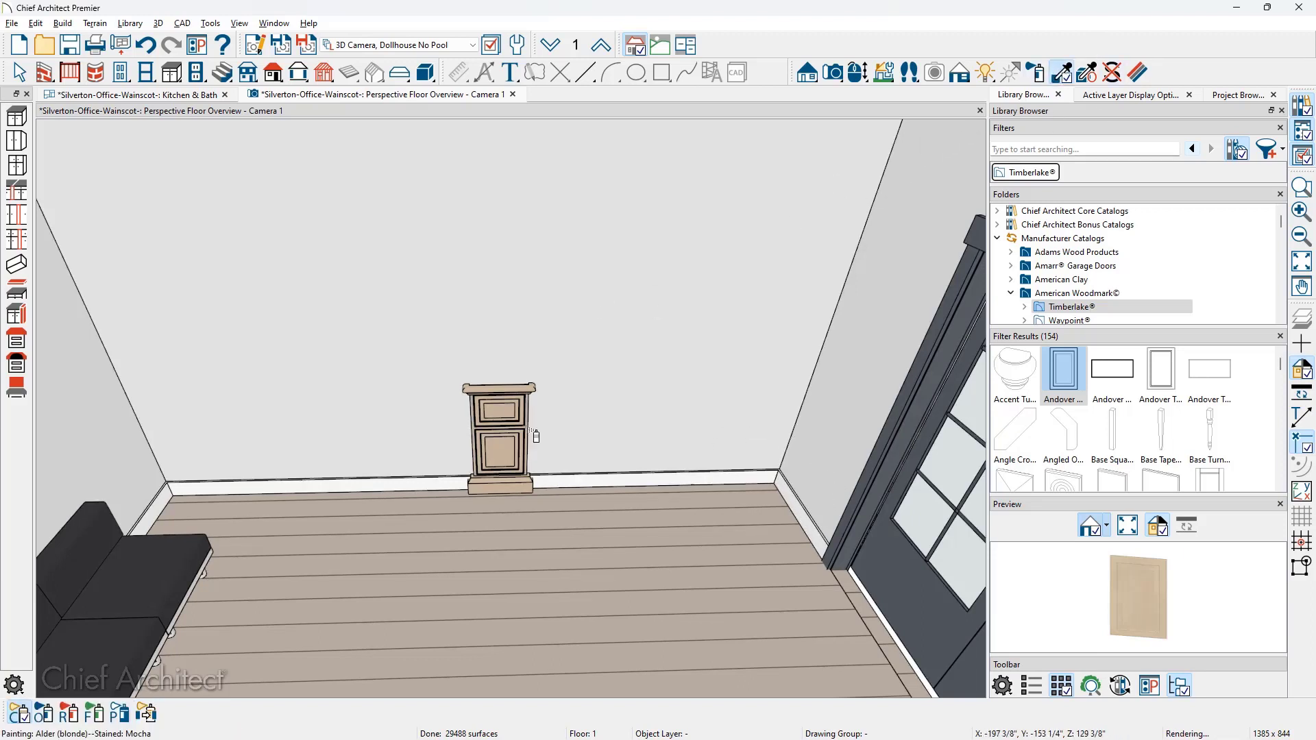
key("space")
left_click(504, 445)
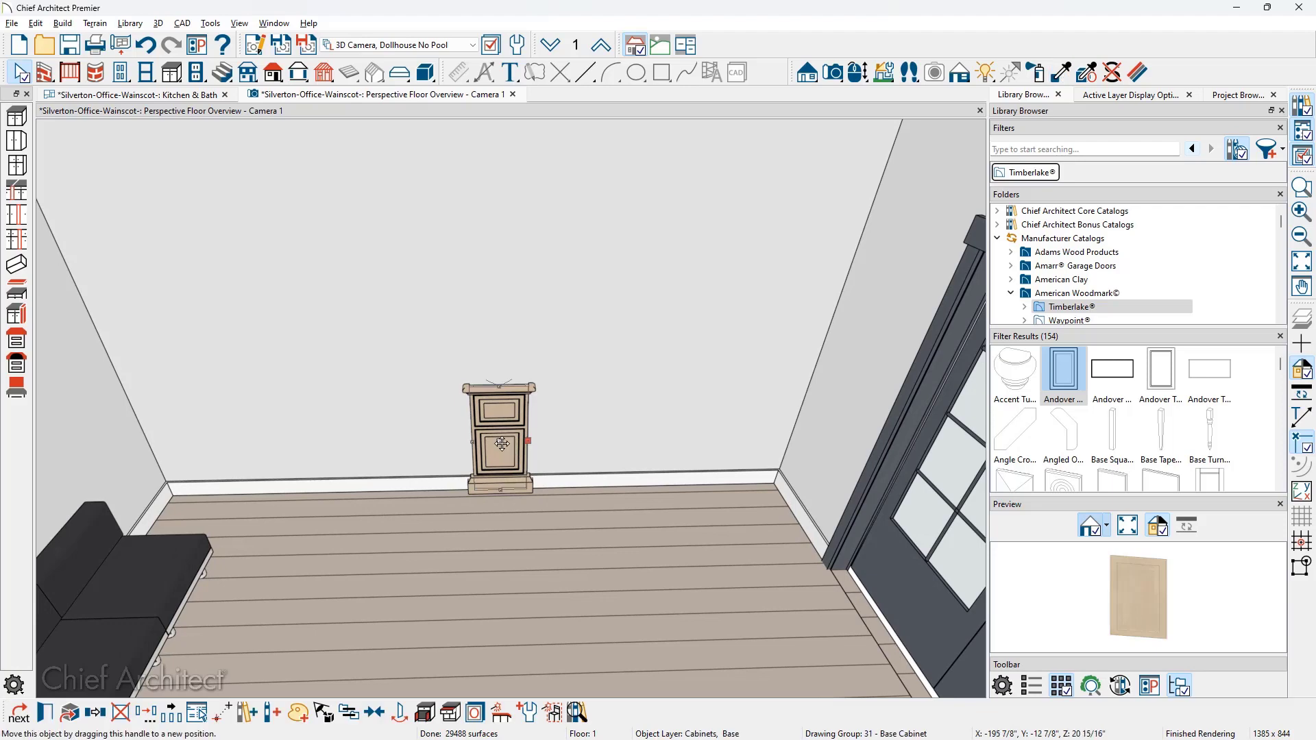
Move the cabinet into the back wall's left corner and multiple-copy it along the whole wall
left_click_drag(502, 444, 171, 453)
left_click(171, 713)
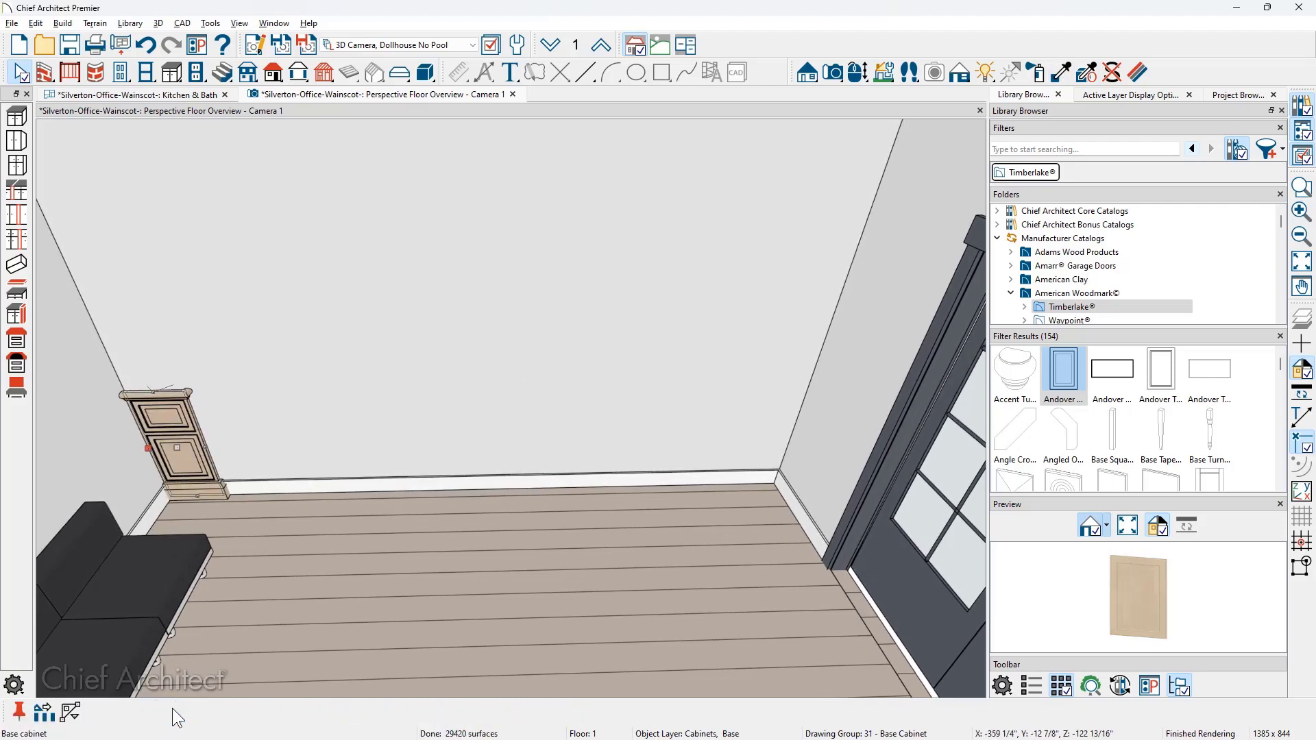
left_click(43, 713)
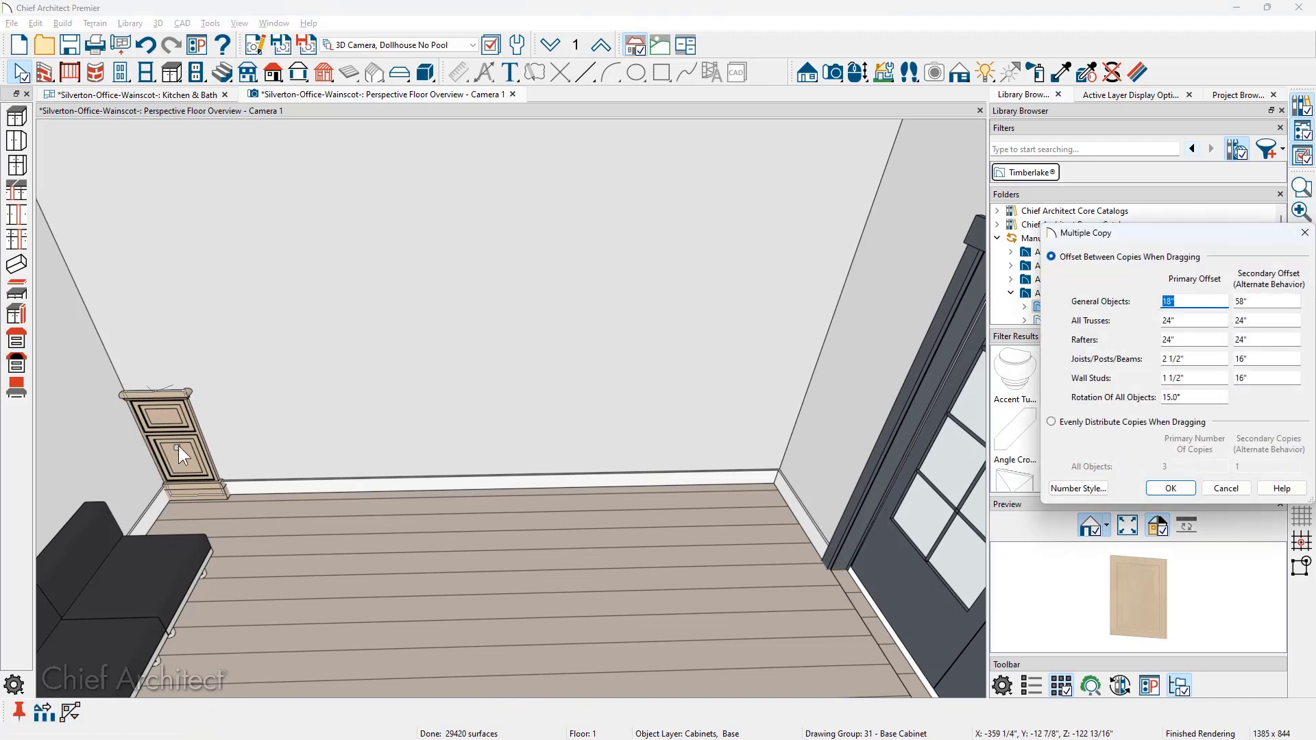
key("Return")
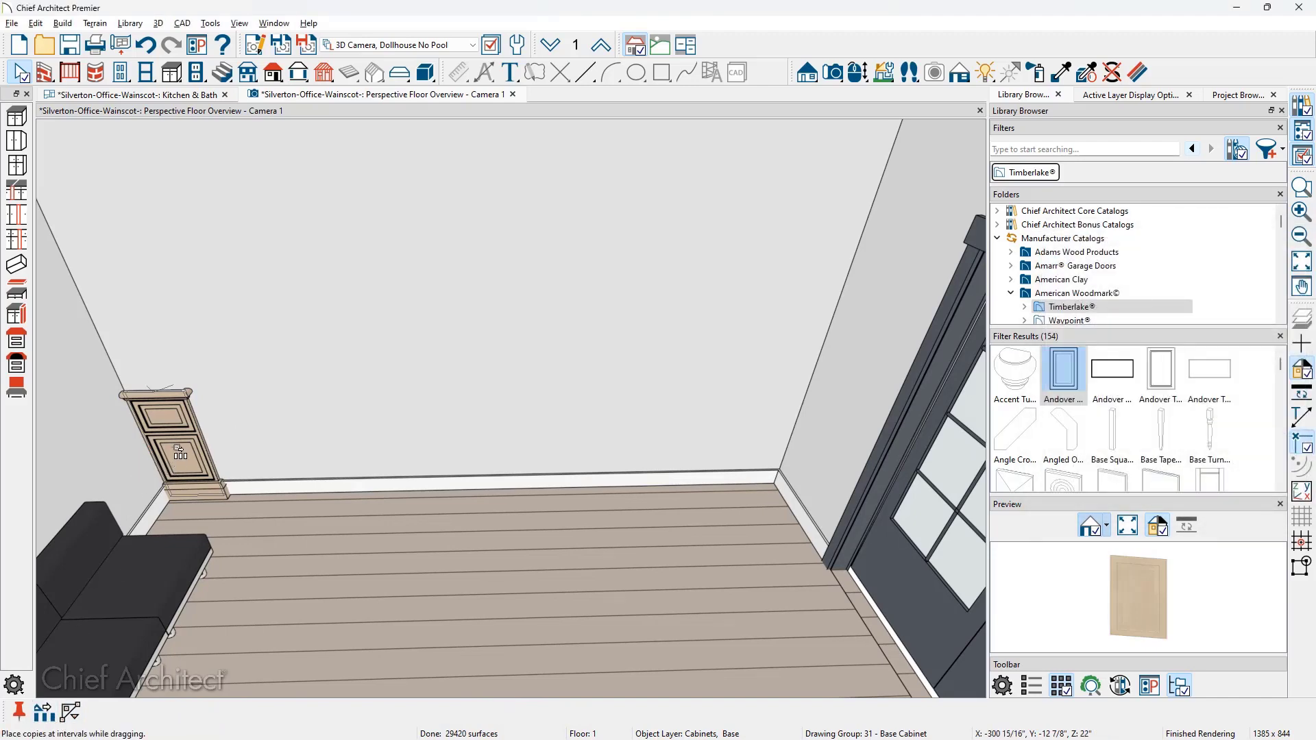
left_click_drag(179, 453, 795, 429)
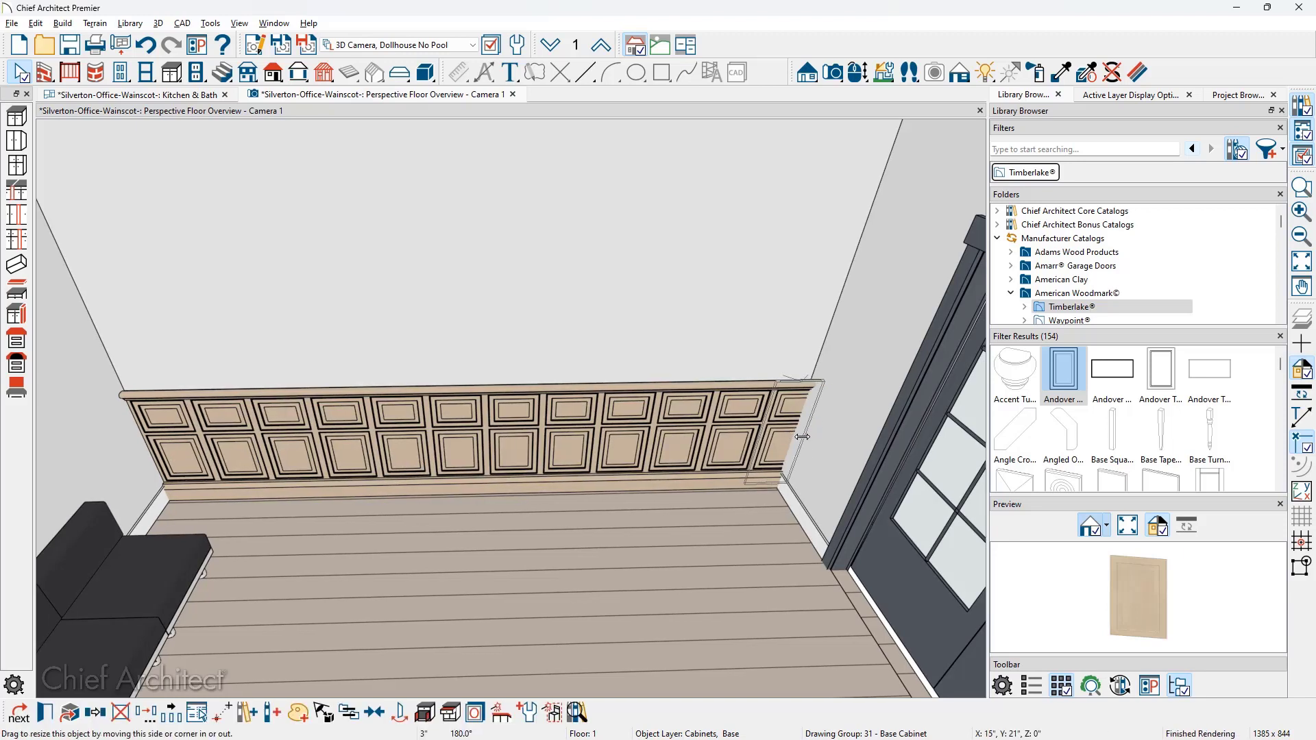
key("Escape")
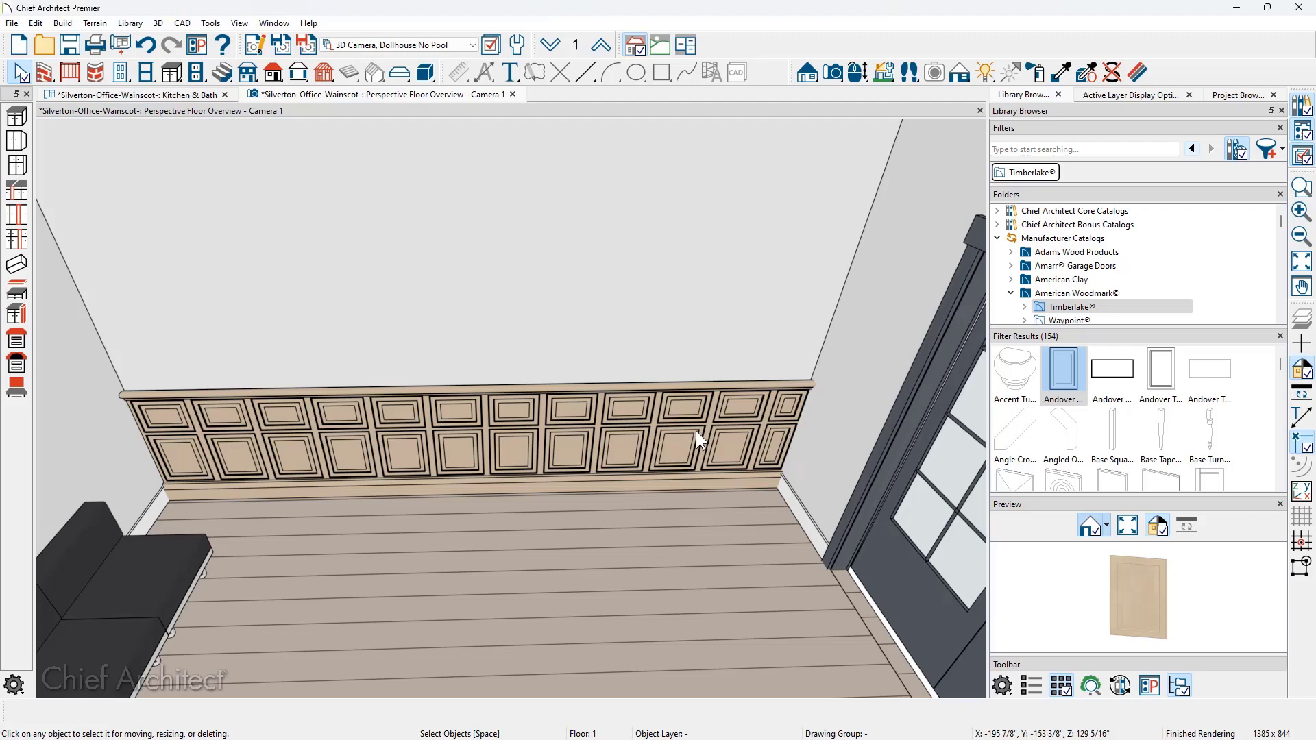
Add one wainscot cabinet to the User Catalog and rename the entry 'Wainscot-cabinet'
left_click(629, 454)
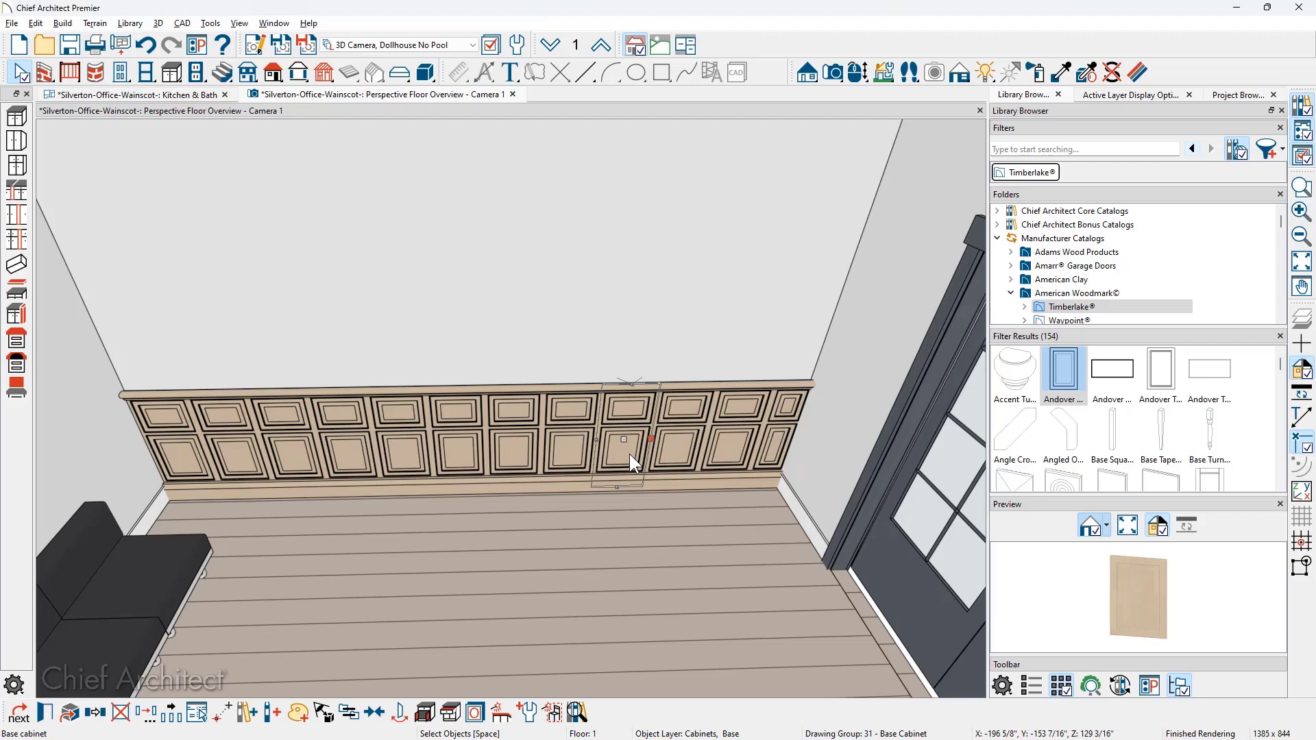
left_click(248, 713)
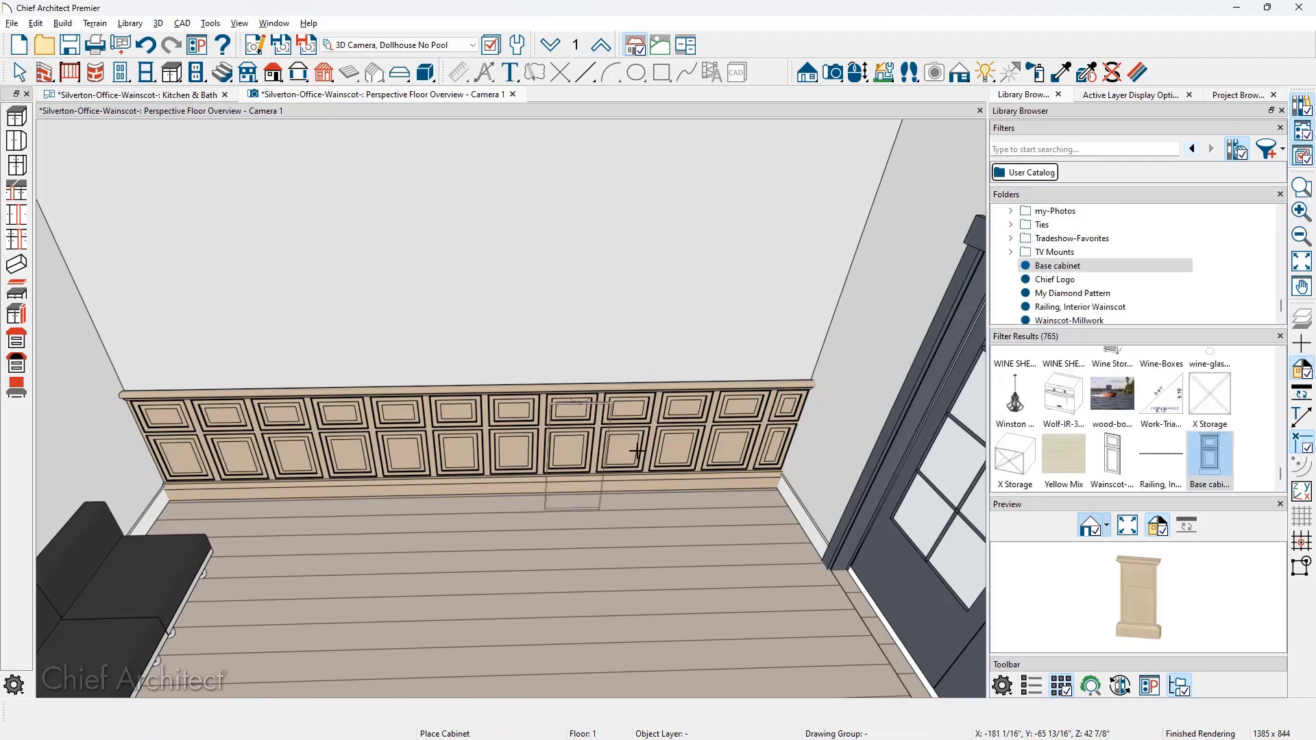
left_click(1081, 263)
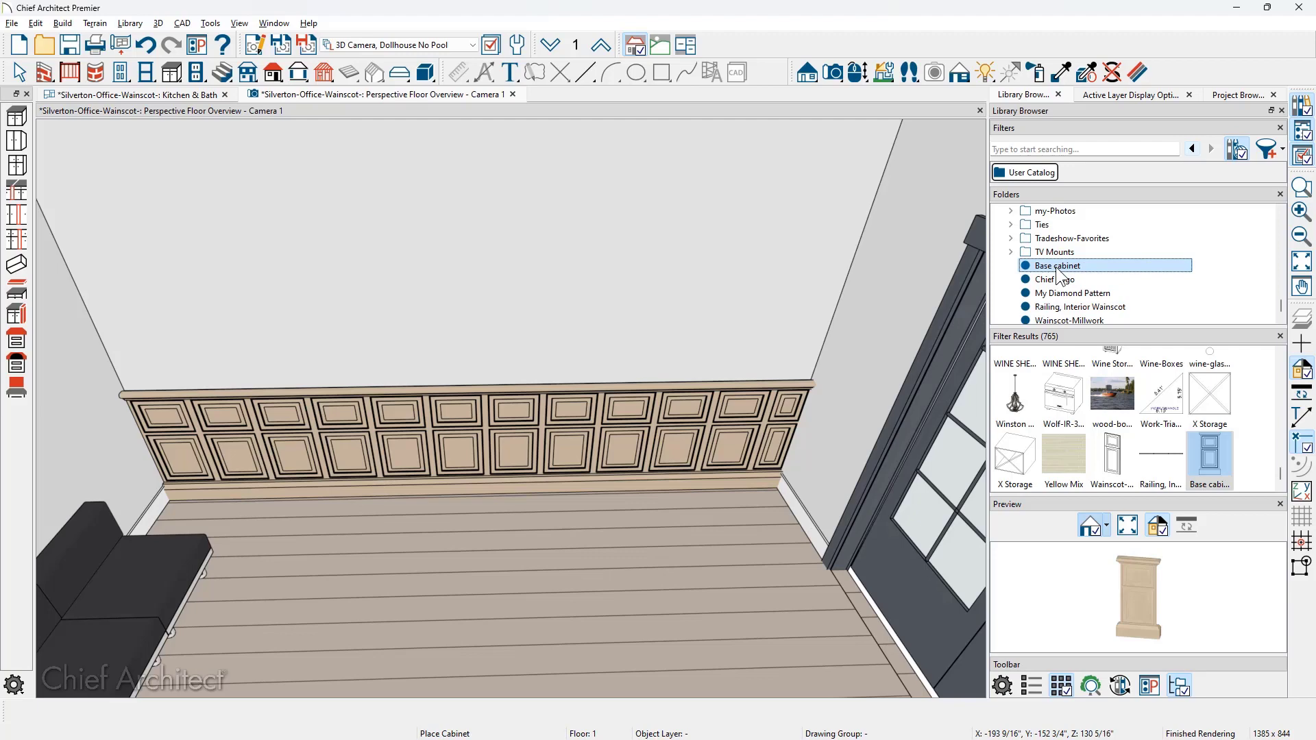
left_click(1061, 272)
type("Wainscot- cabinet")
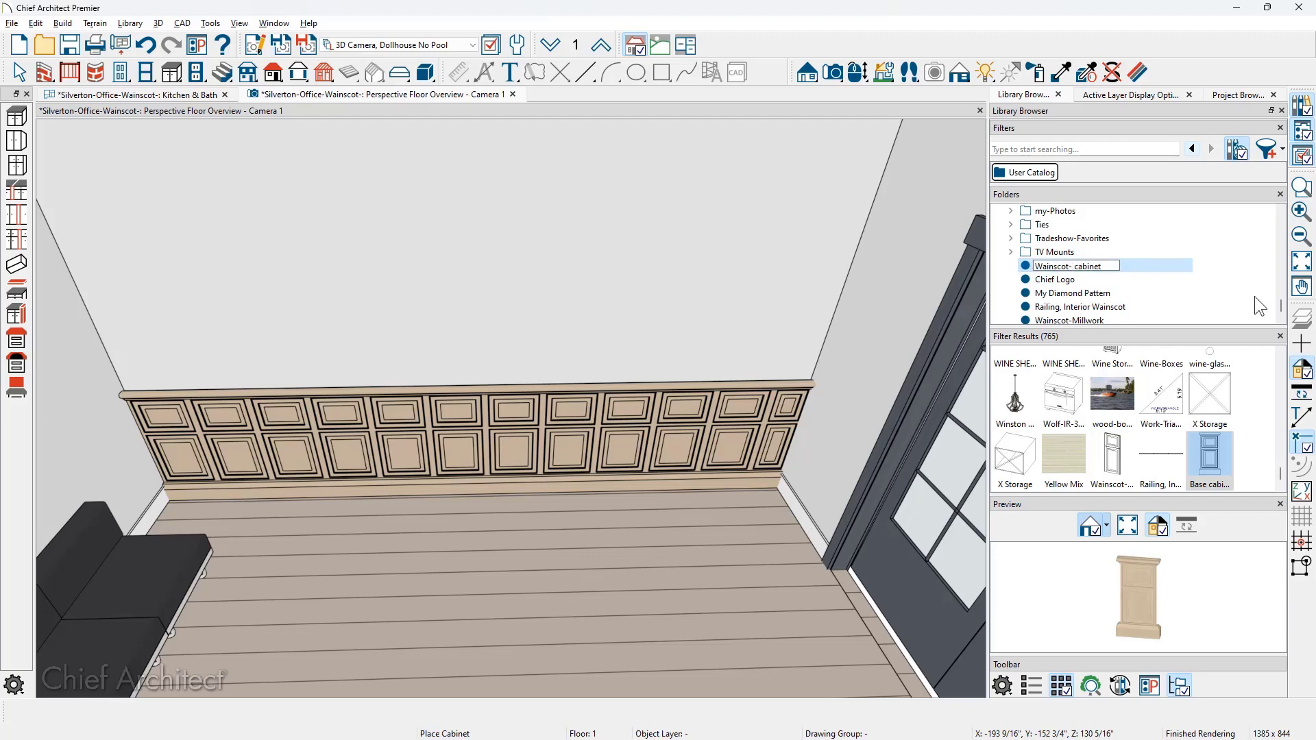
key("BackSpace")
key("Return")
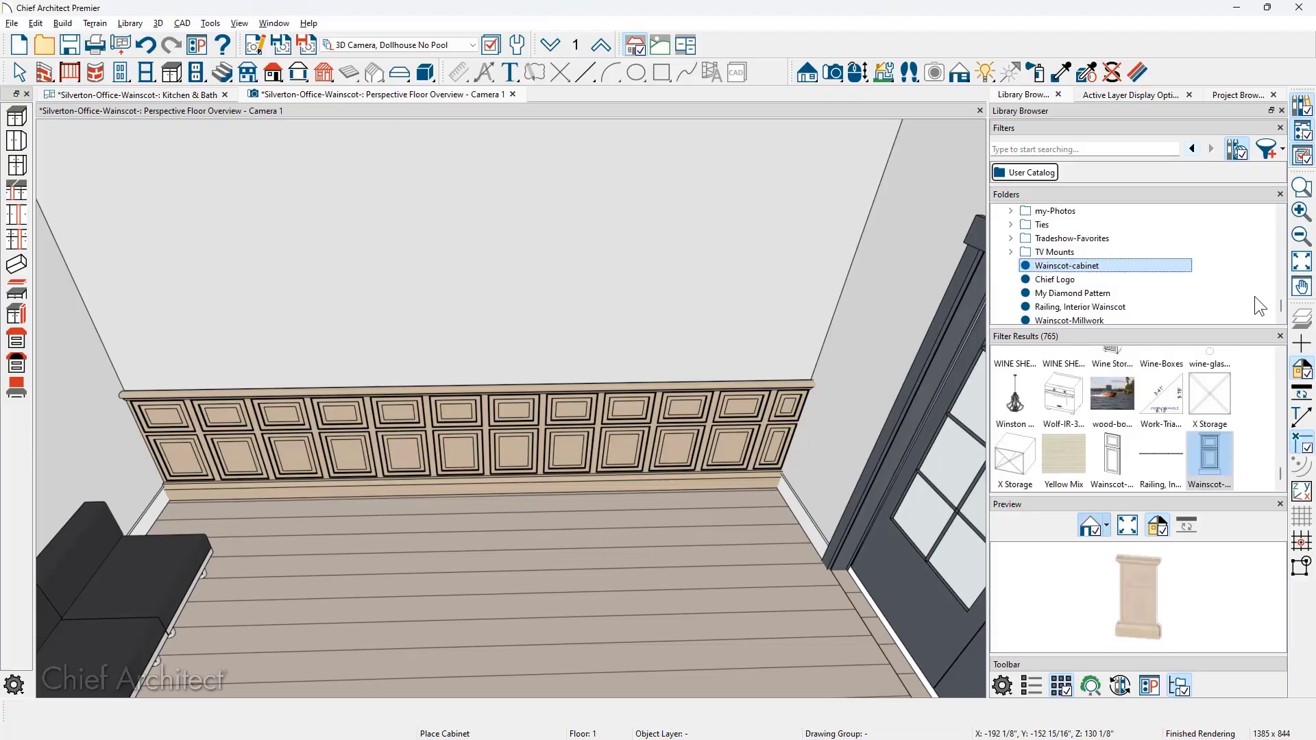